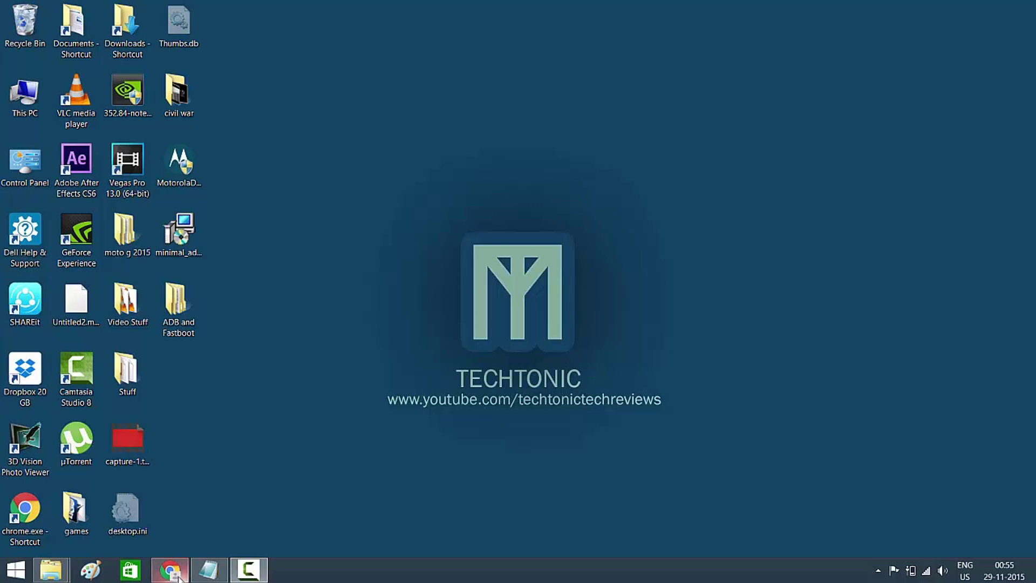
- On the Motorola unlock page, download the latest Motorola USB drivers and review the MotorolaDeviceManager_2.5.4.exe and minimal_adb_fastboot files
left_click(170, 569)
scroll(454, 305, "down", 2)
scroll(454, 305, "up", 2)
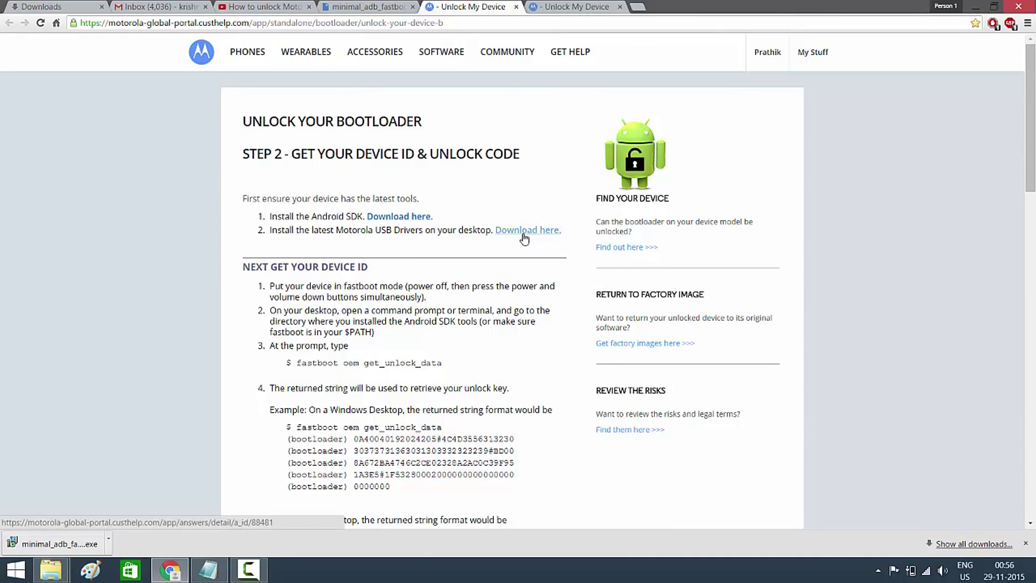
left_click_drag(562, 231, 502, 231)
left_click(494, 230)
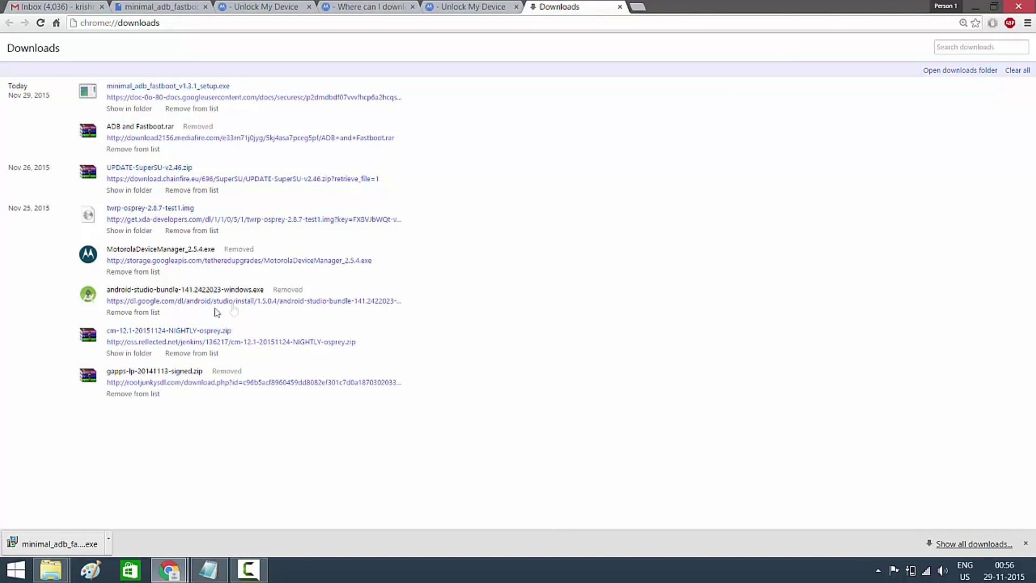
left_click_drag(214, 249, 111, 254)
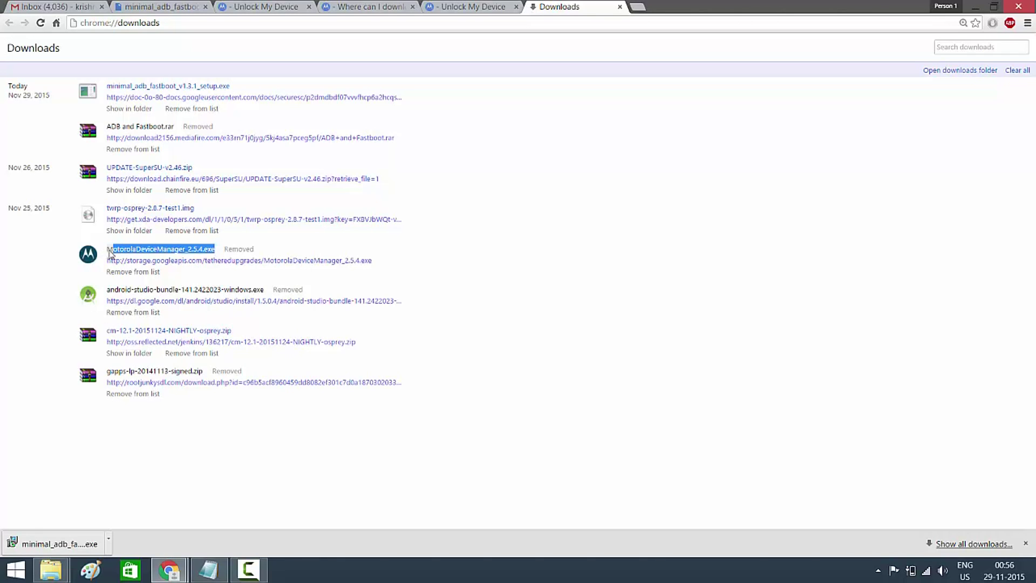
left_click(590, 298)
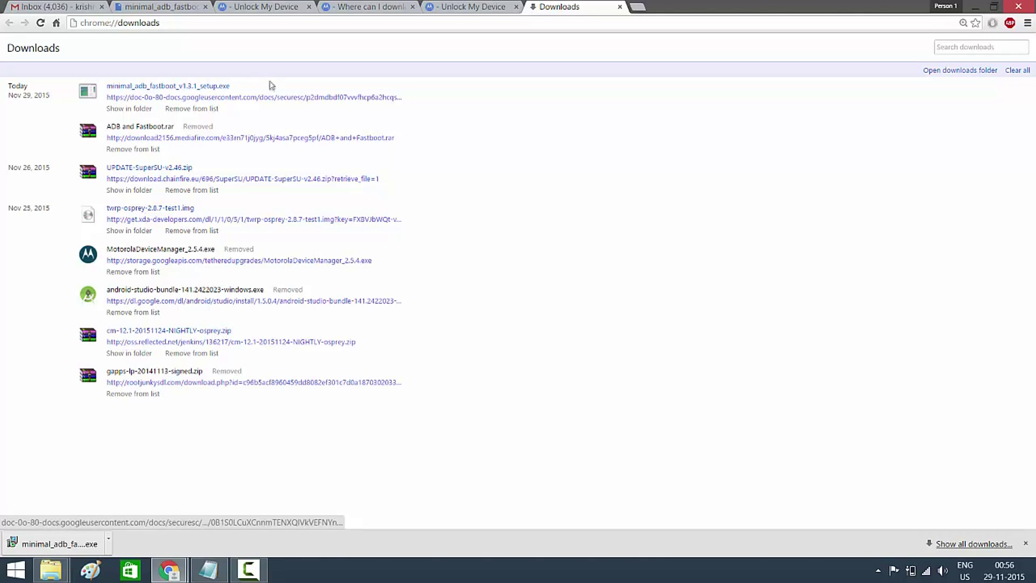
left_click_drag(261, 90, 130, 105)
left_click(501, 159)
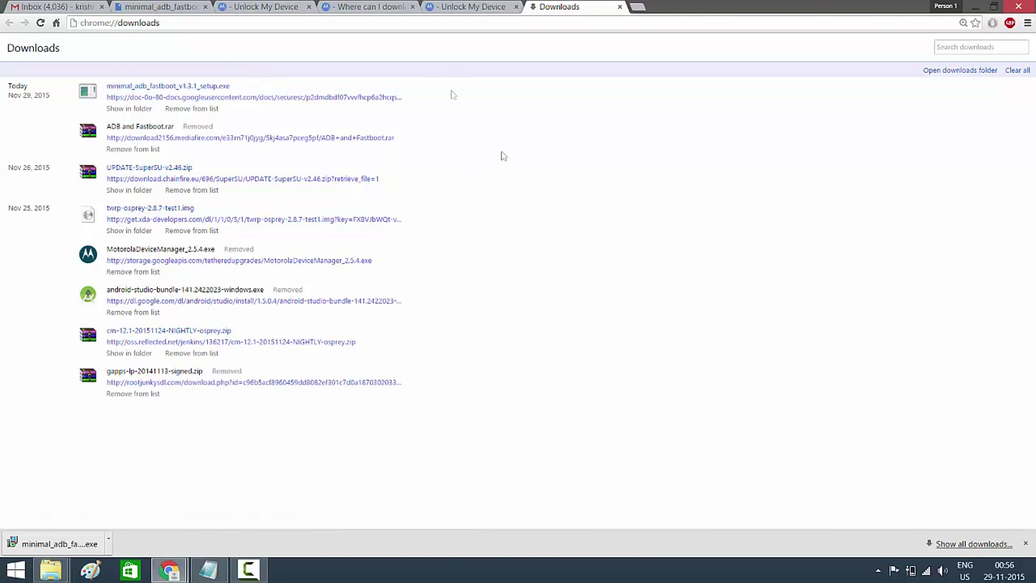
- Check the minimal_adb_fastboot Google Drive page, then return to the downloads list
left_click(157, 6)
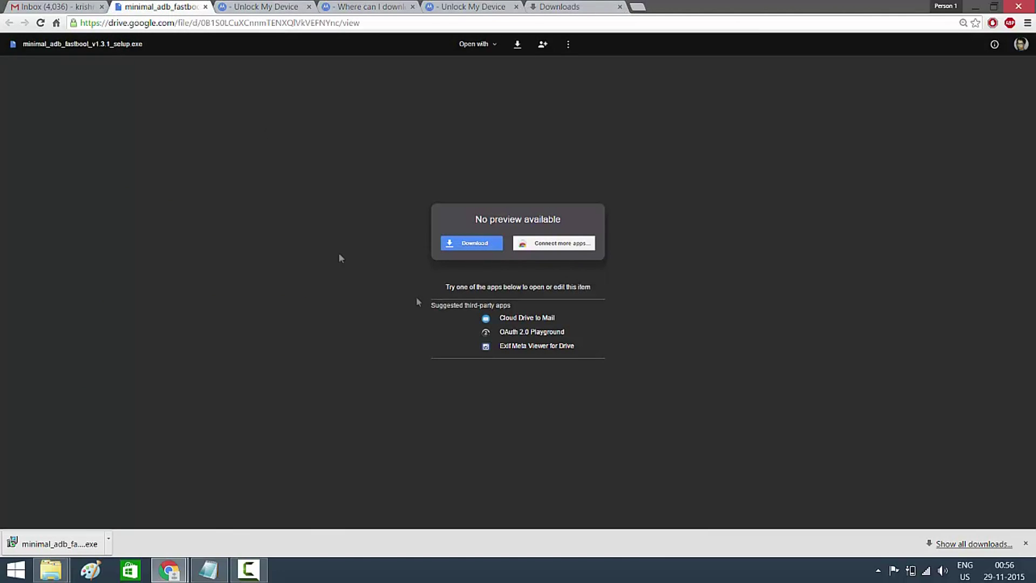
left_click(494, 21)
left_click(559, 6)
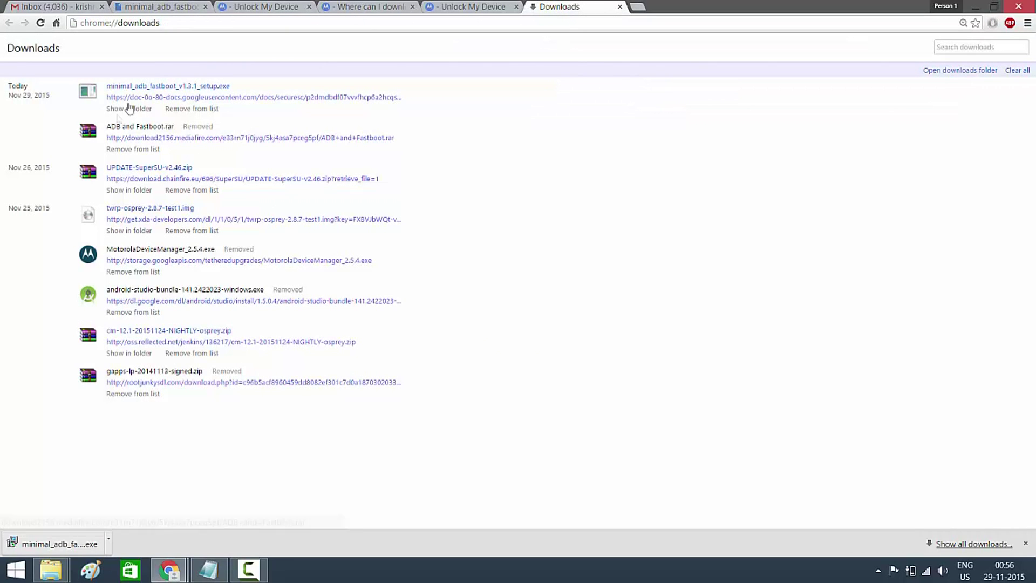
left_click_drag(261, 90, 101, 85)
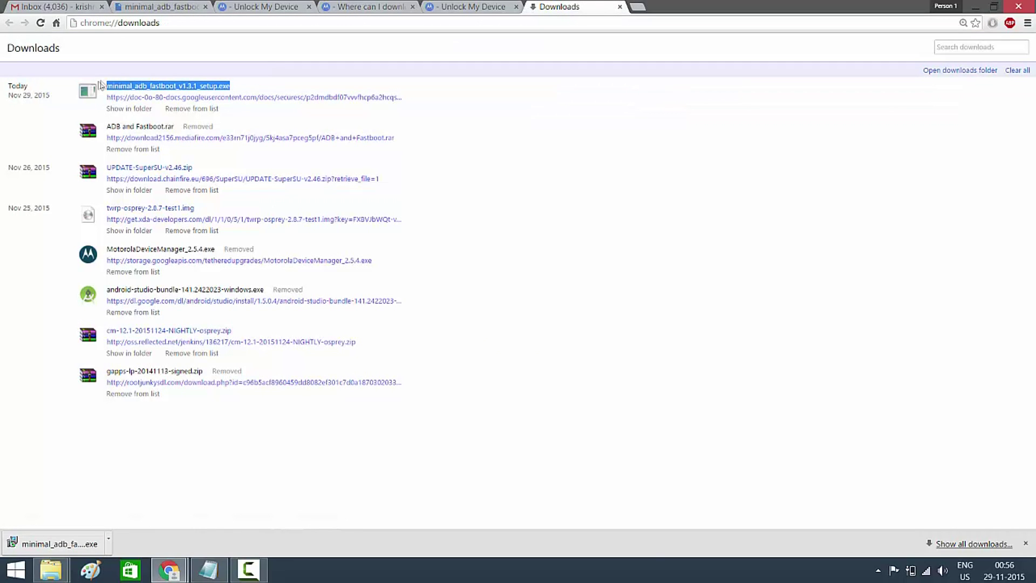
left_click(508, 188)
- Launch minimal_adb_fastboot_v1.3.1_setup.exe from the desktop
left_click(976, 8)
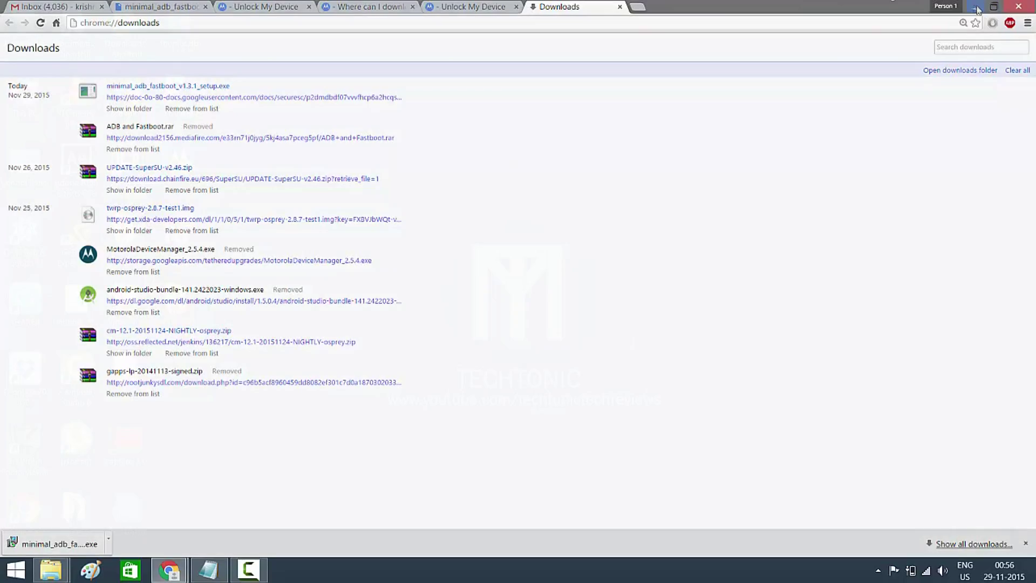
left_click_drag(243, 267, 157, 145)
left_click(194, 178)
left_click(189, 241)
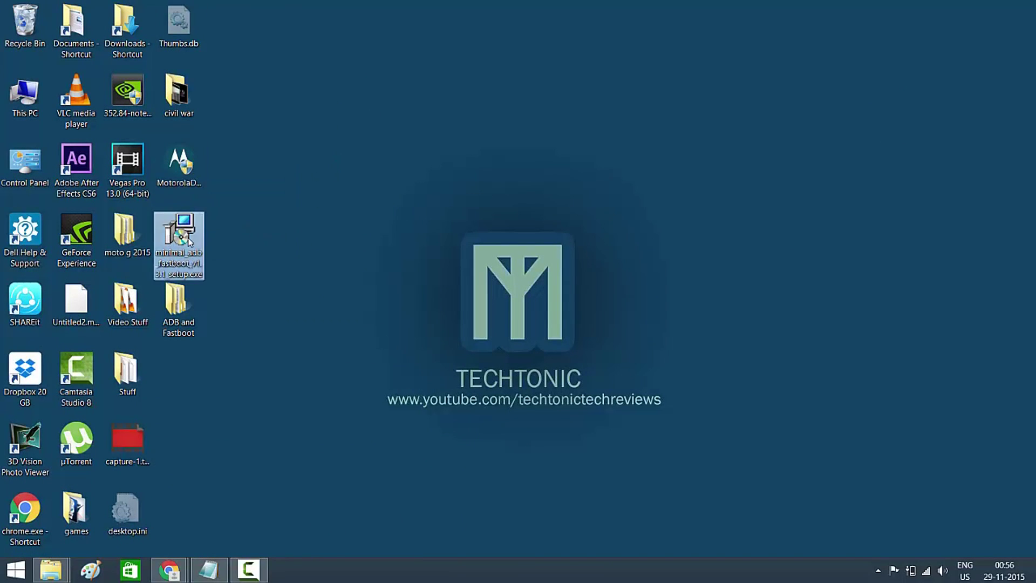
double_click(189, 241)
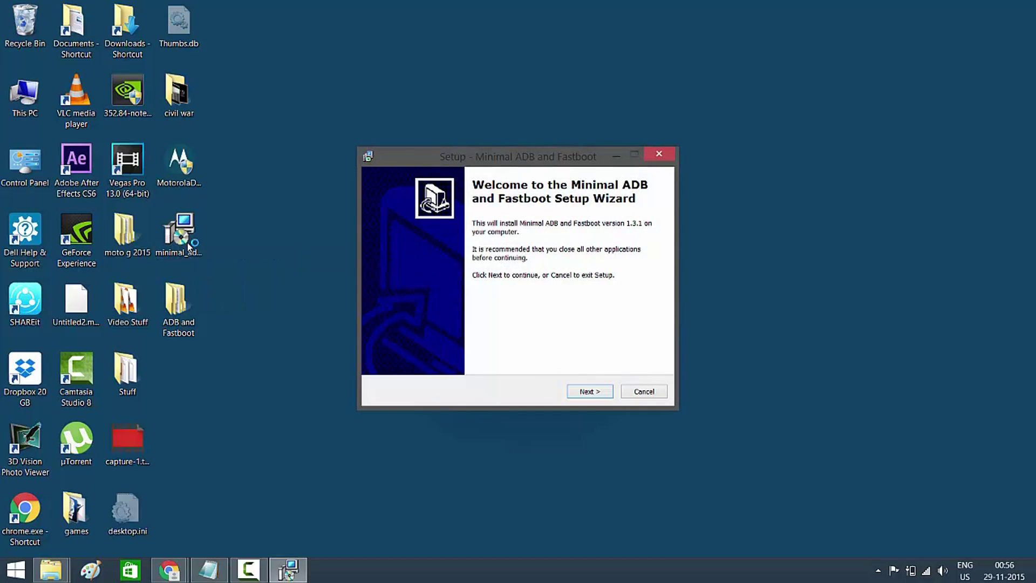
- Install Minimal ADB and Fastboot with the license accepted and default destination and Start Menu folder
left_click(587, 393)
left_click(392, 352)
left_click(589, 392)
left_click(590, 392)
left_click(590, 392)
left_click(589, 392)
left_click(590, 392)
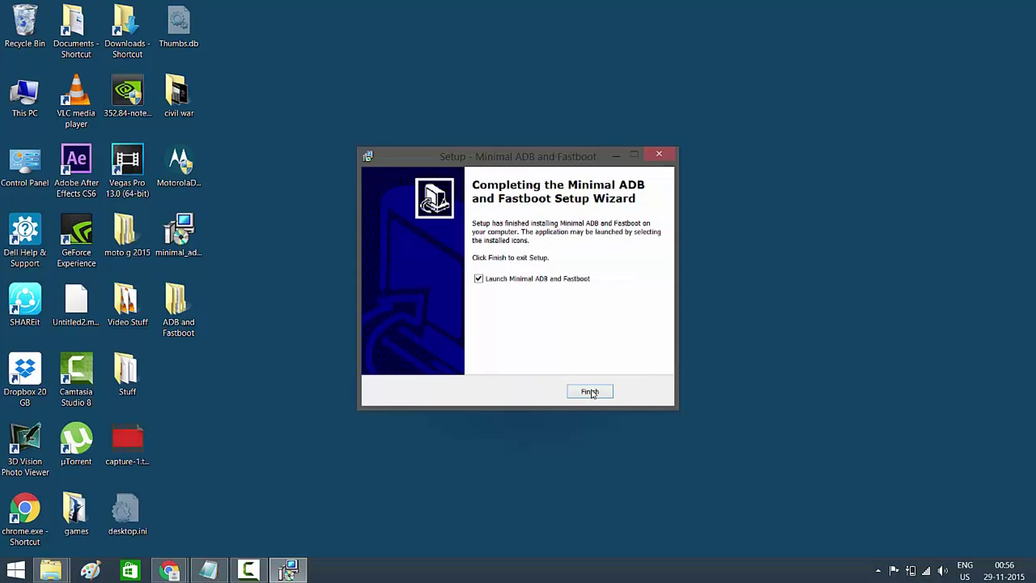
left_click(590, 392)
- Close the command prompt and run a Repair of Motorola Device Manager to completion
left_click_drag(396, 73, 396, 178)
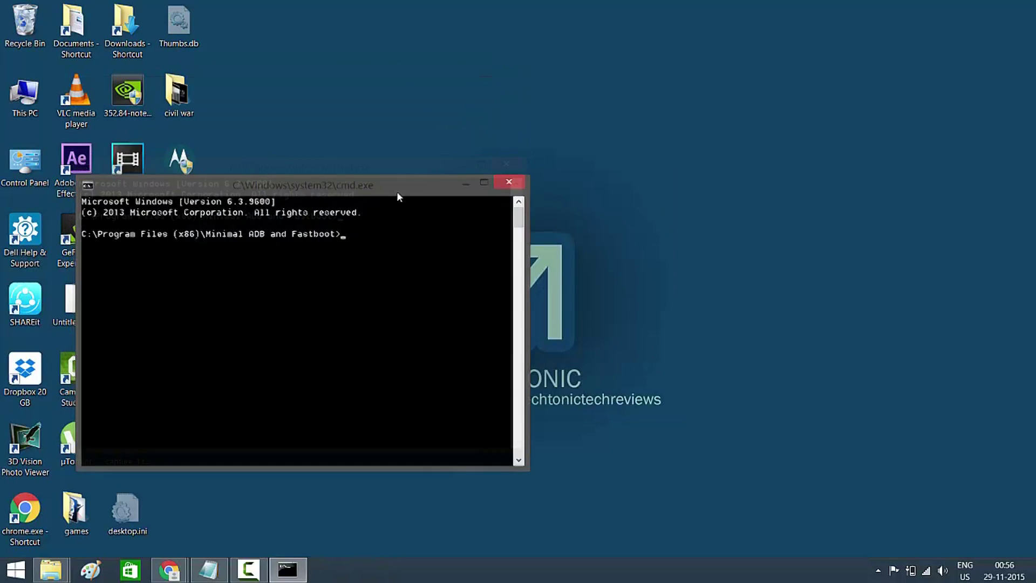
left_click(502, 179)
double_click(184, 165)
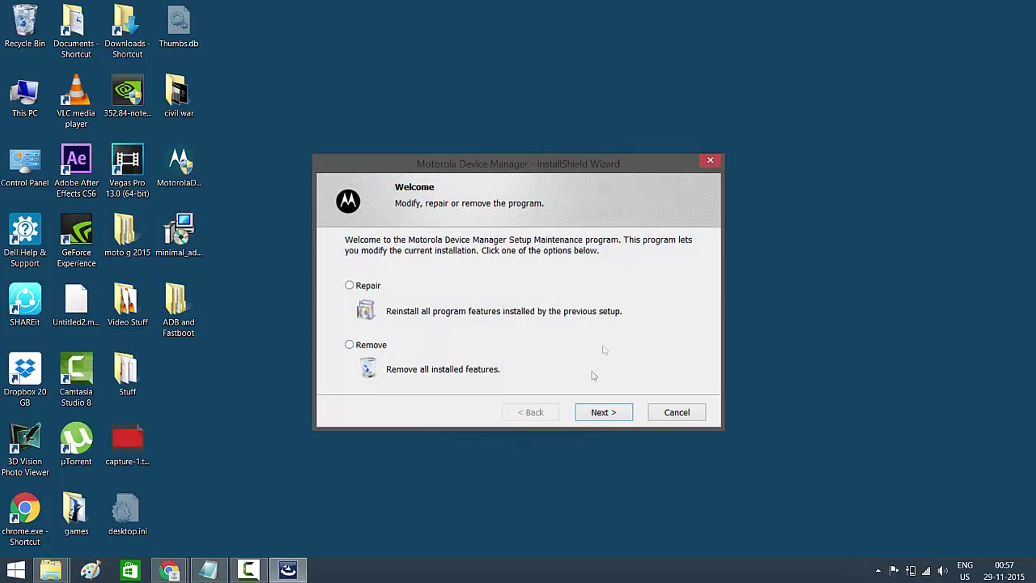
left_click(606, 412)
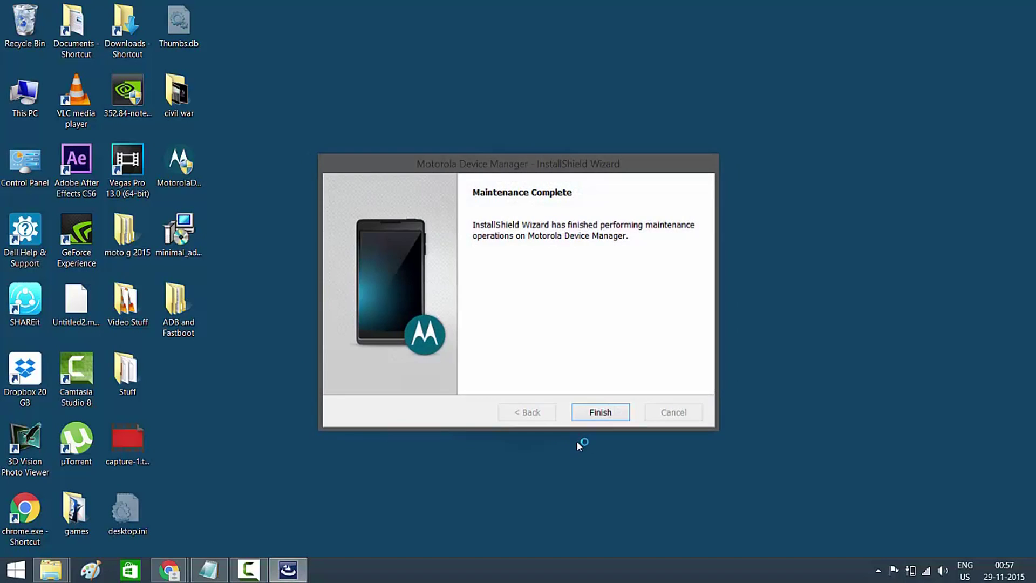
key("Return")
- Browse to C:\Program Files (x86)\Minimal ADB and Fastboot in File Explorer
double_click(25, 97)
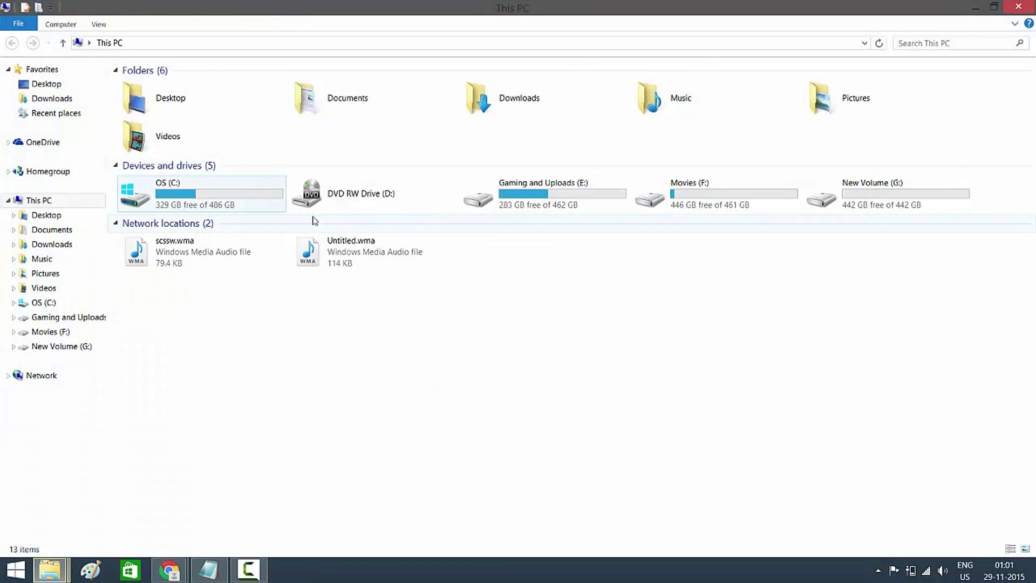
double_click(191, 199)
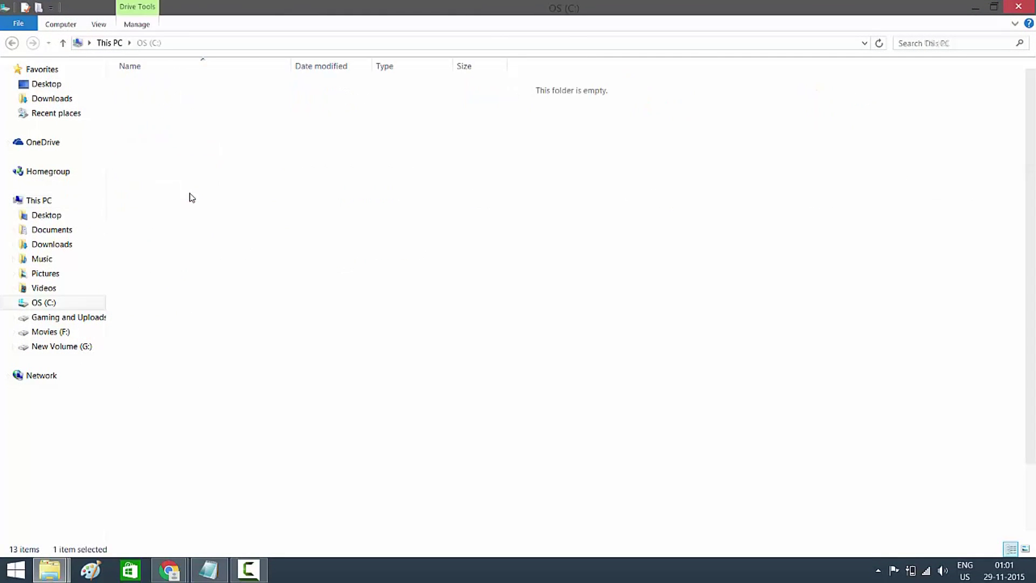
double_click(208, 348)
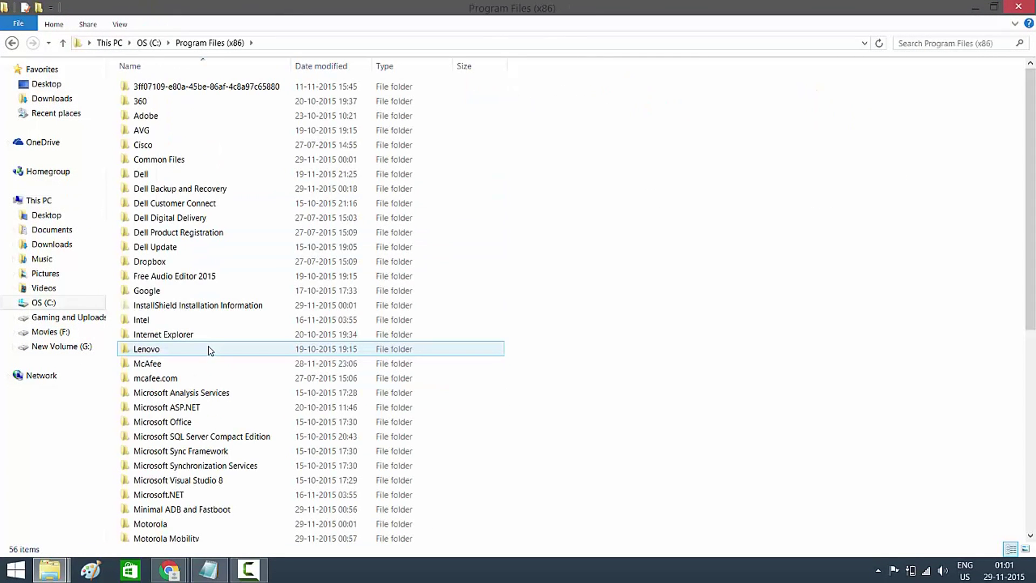
left_click(229, 512)
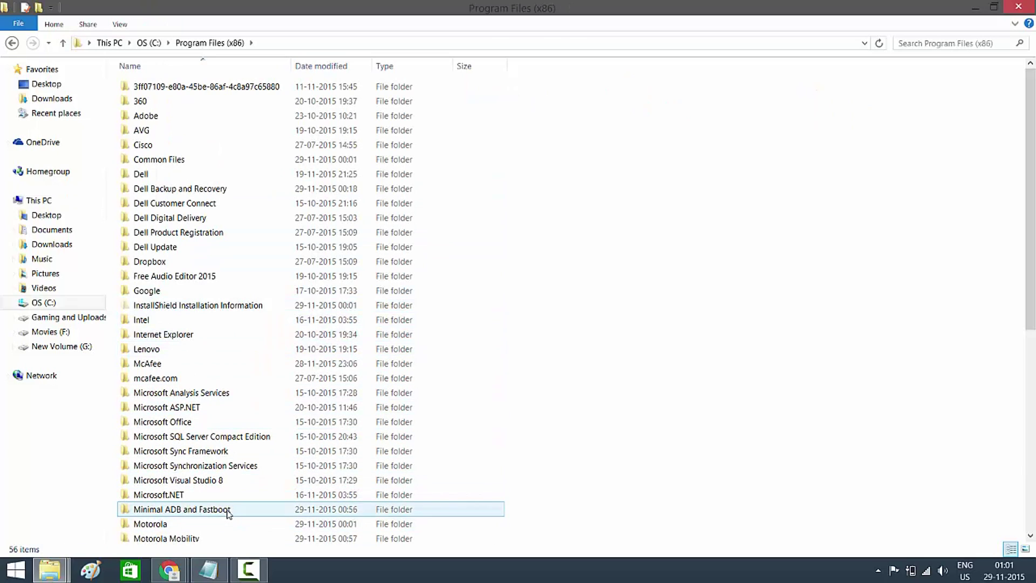
scroll(582, 380, "down", 2)
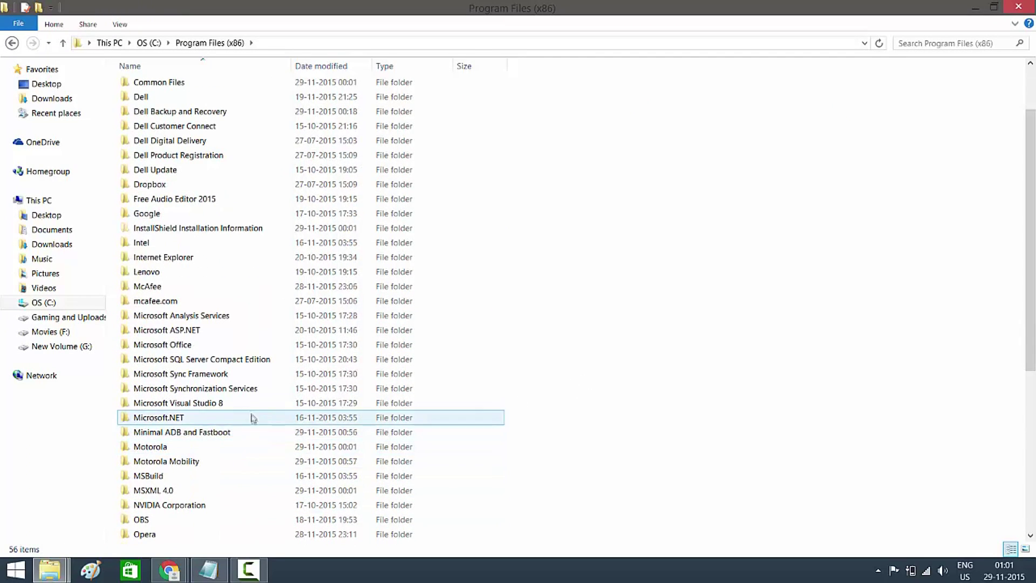
double_click(209, 433)
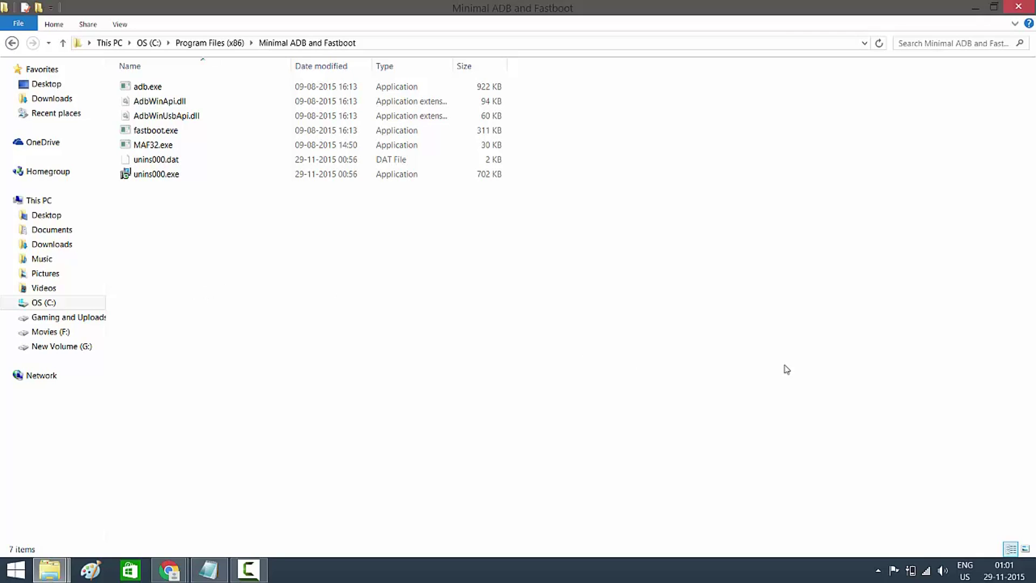
- Open a command prompt in that folder, then minimize it and File Explorer
right_click(599, 239)
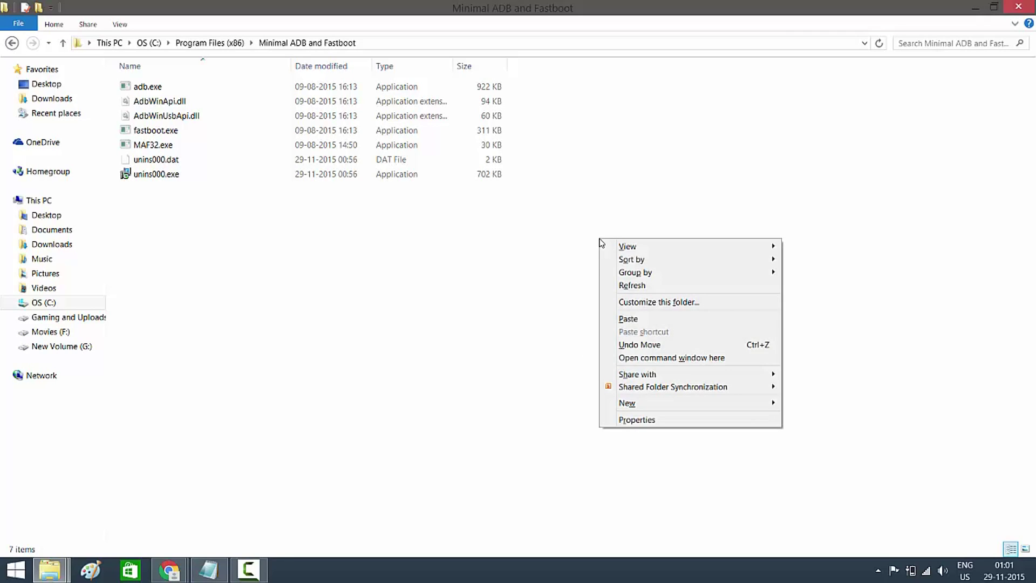
left_click(674, 357)
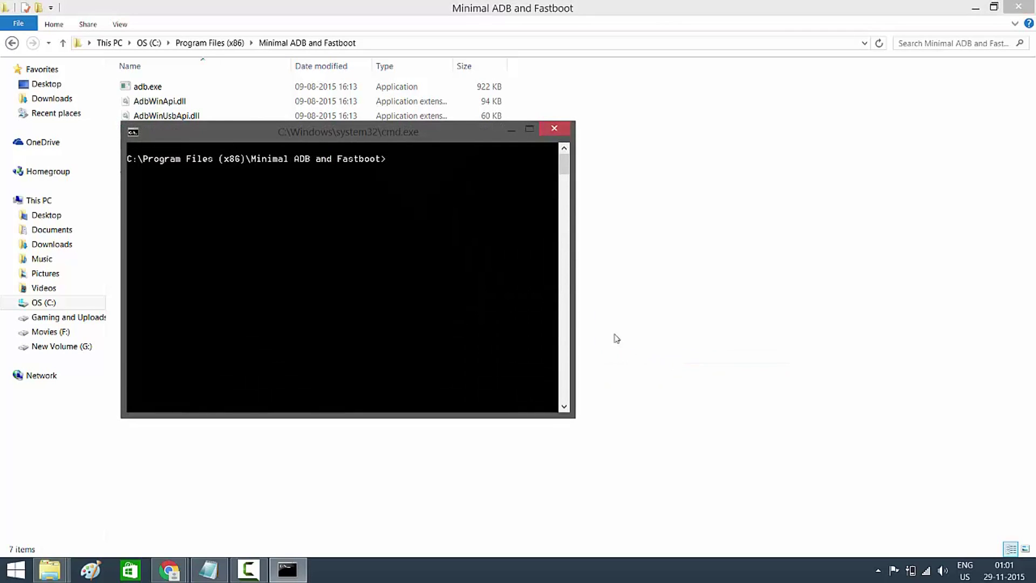
left_click(511, 130)
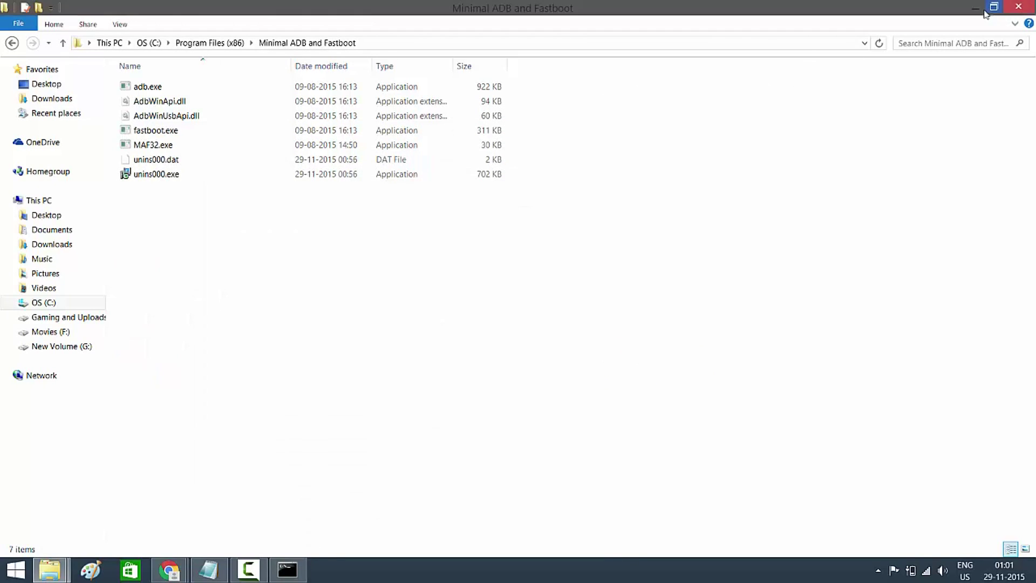
left_click(976, 8)
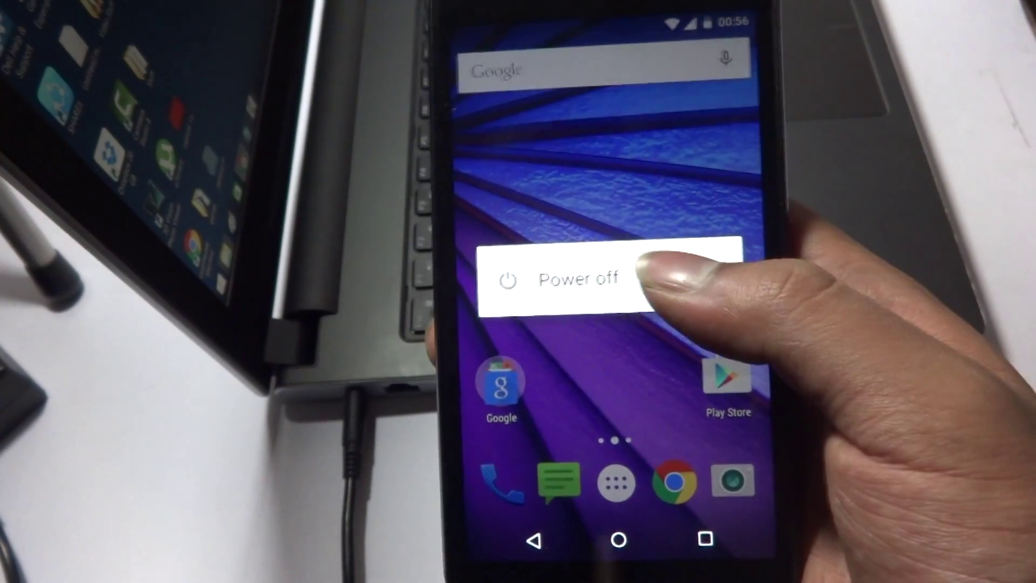
- Power off the phone
left_click(701, 296)
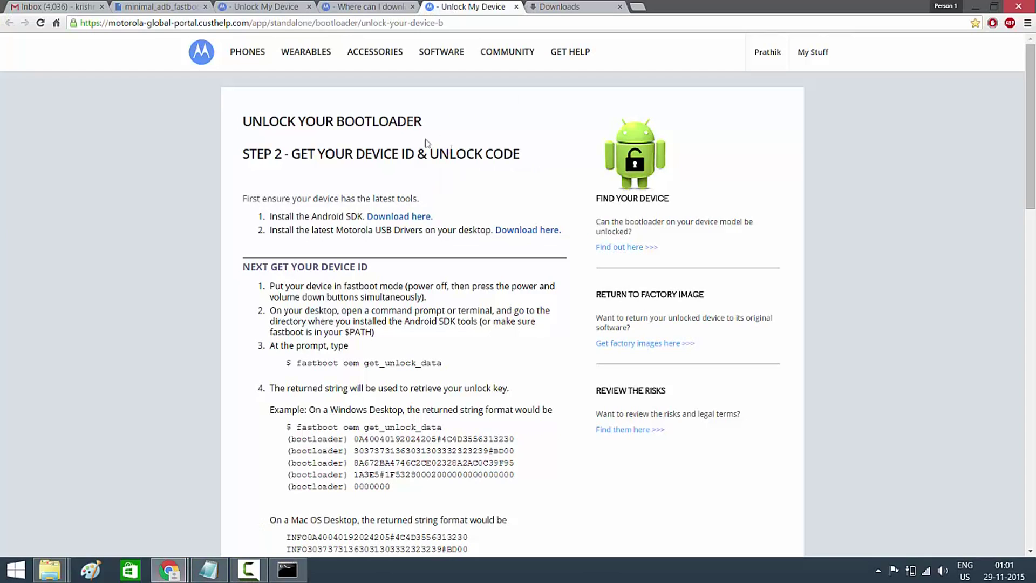
- Zoom the portal page to 125% and copy the 'fastboot oem get_unlock_data' command line
scroll(501, 151, "down", 1)
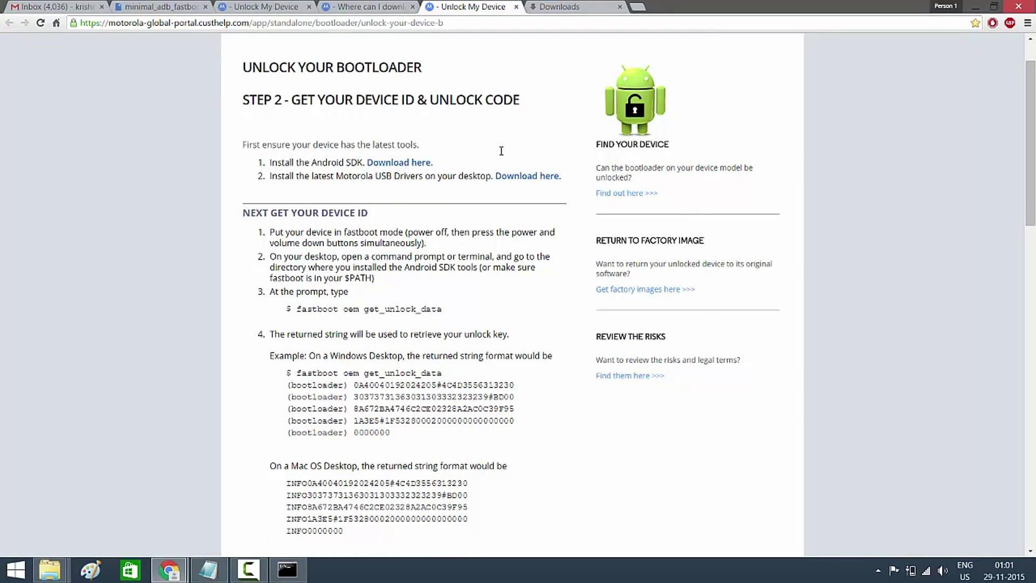
left_click_drag(471, 308, 295, 309)
left_click(524, 293)
key("ctrl+plus")
key("ctrl+plus")
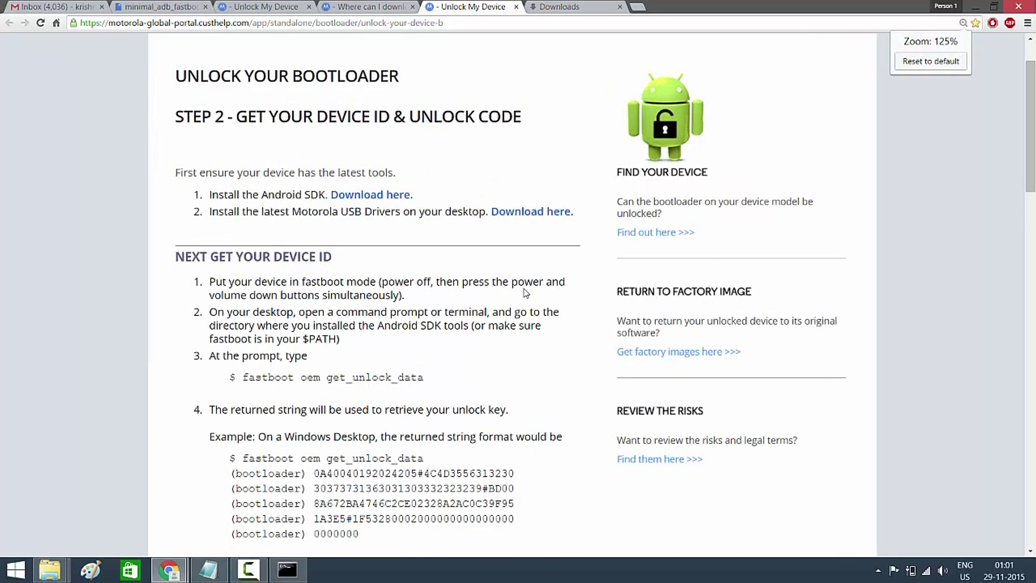
scroll(525, 288, "down", 3)
left_click_drag(426, 216, 244, 216)
right_click(295, 217)
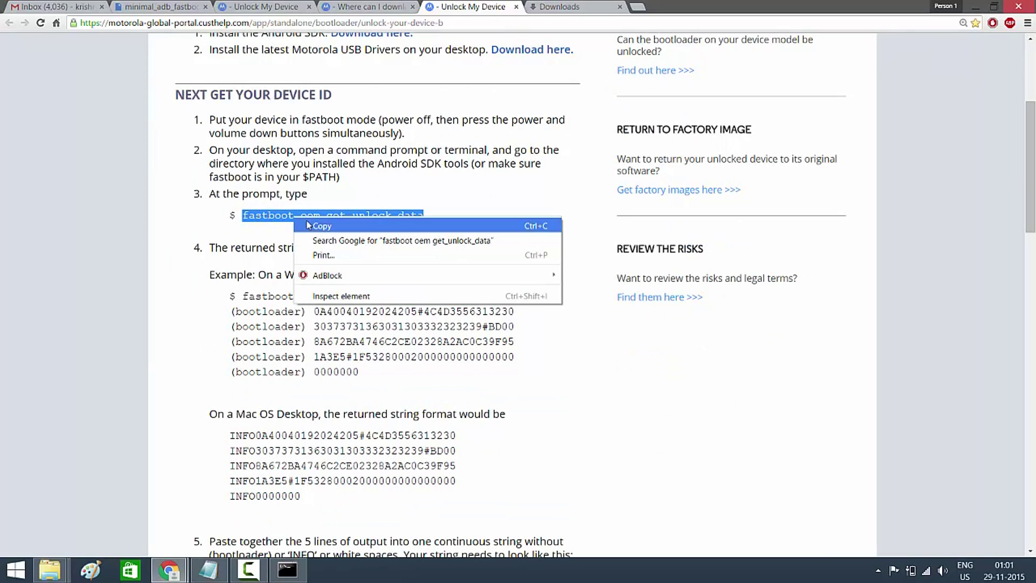
left_click(310, 225)
- Paste and run 'fastboot oem get_unlock_data' in the Minimal ADB and Fastboot prompt
left_click(291, 573)
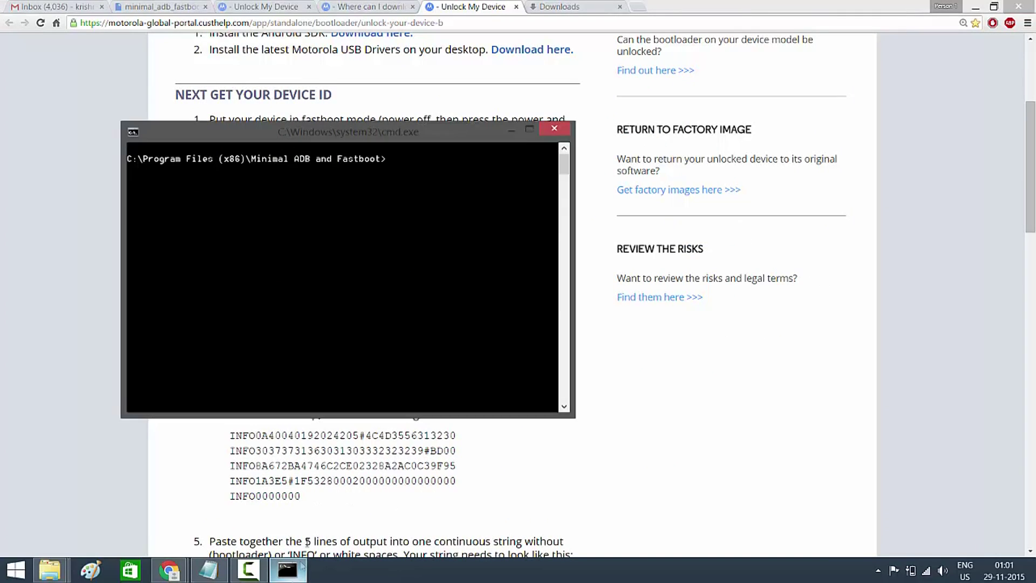
right_click(413, 160)
left_click(446, 195)
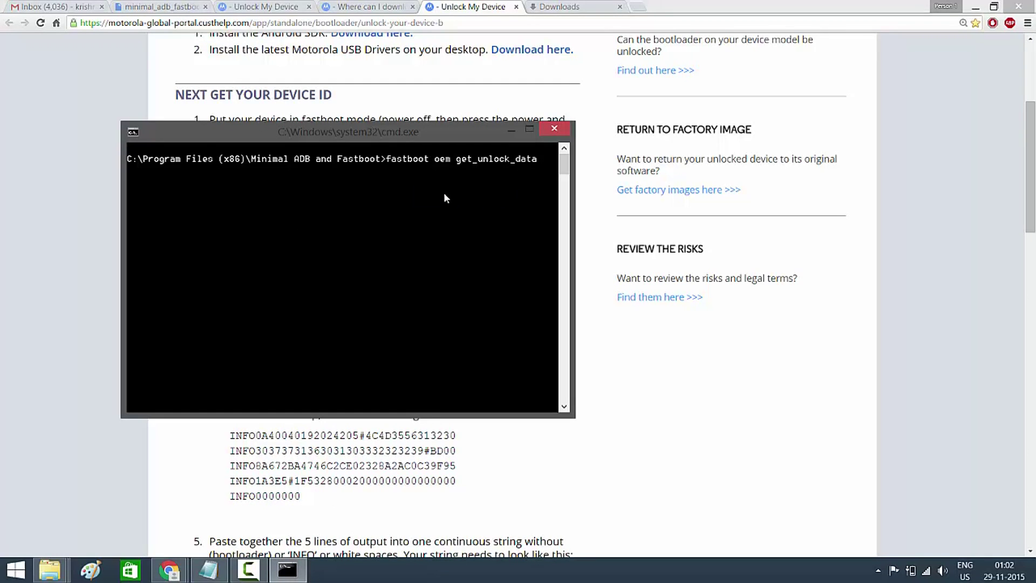
key("Return")
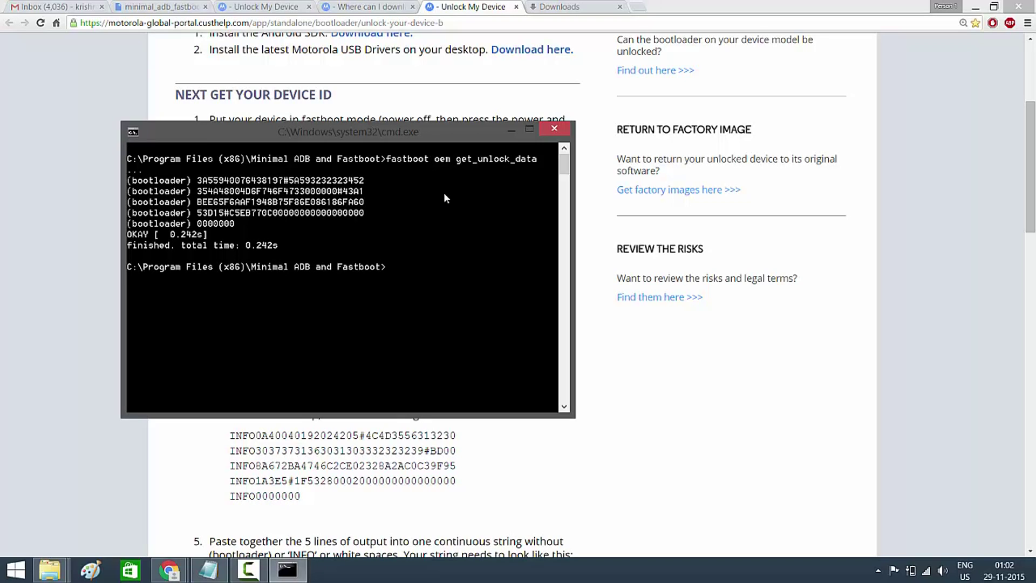
- Mark and copy the five (bootloader) output lines from the console
right_click(355, 191)
left_click(372, 194)
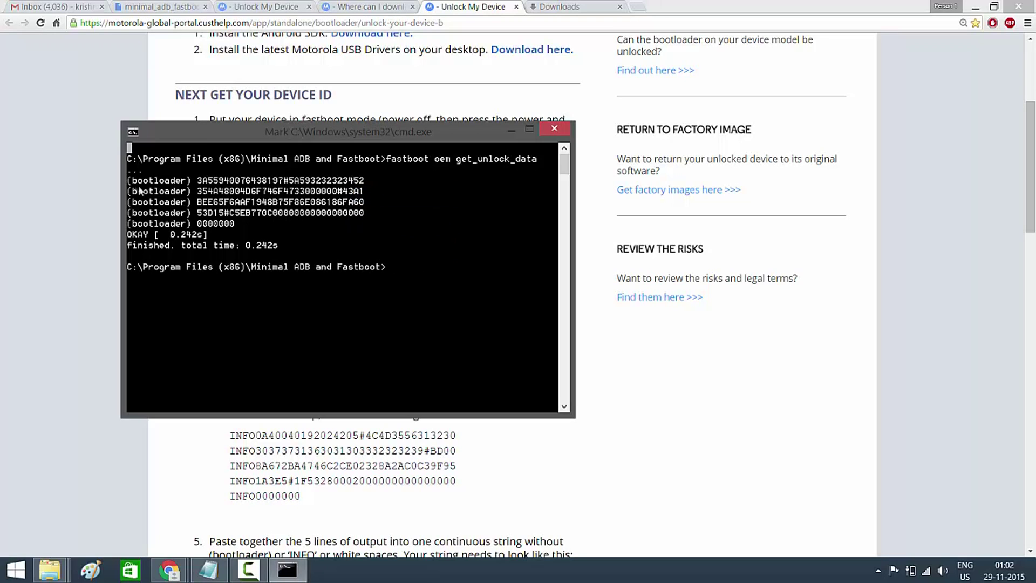
left_click_drag(127, 180, 361, 227)
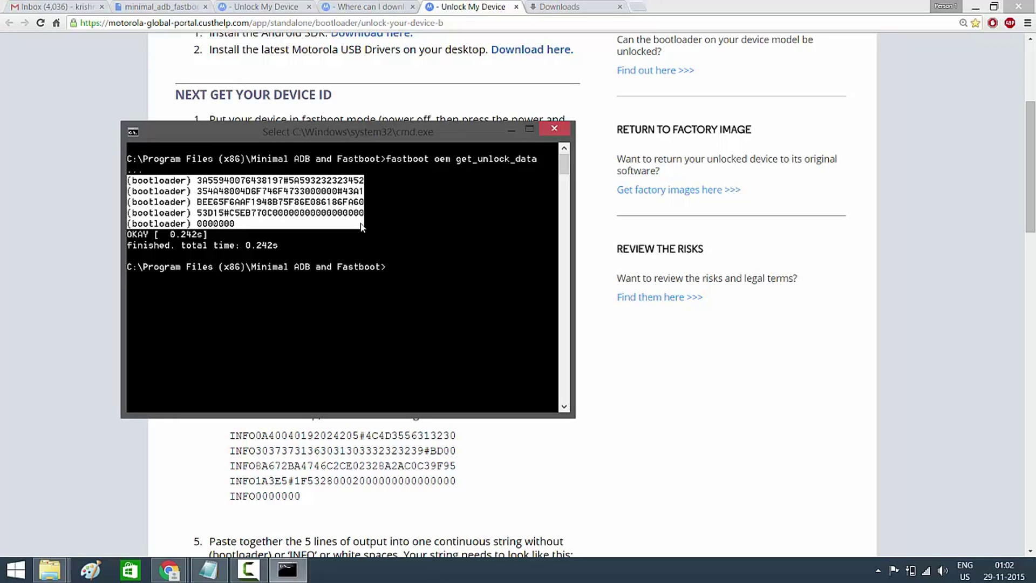
key("Return")
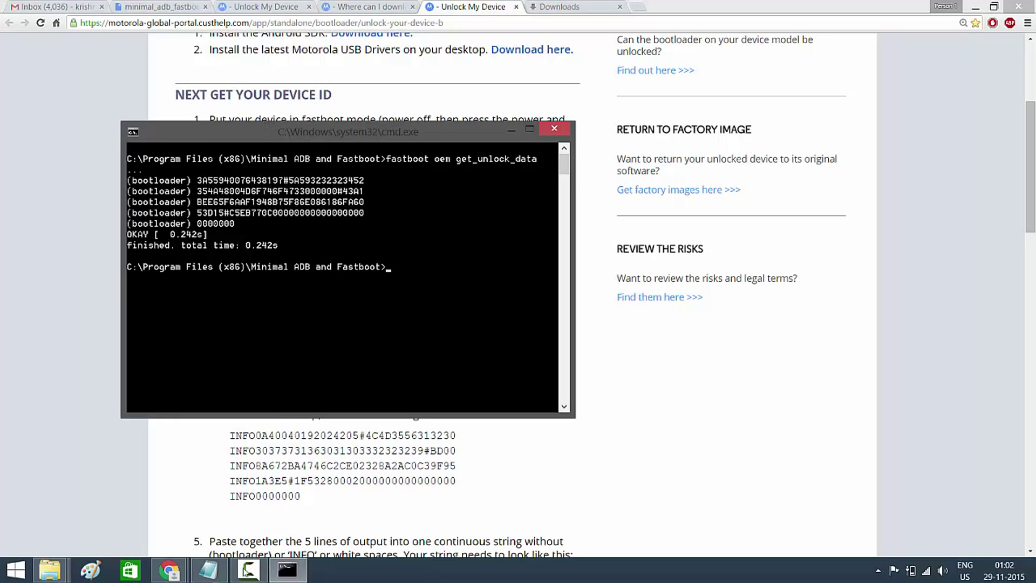
- Replace Notepad's old text with the five pasted lines and strip and join the first two lines
left_click(207, 573)
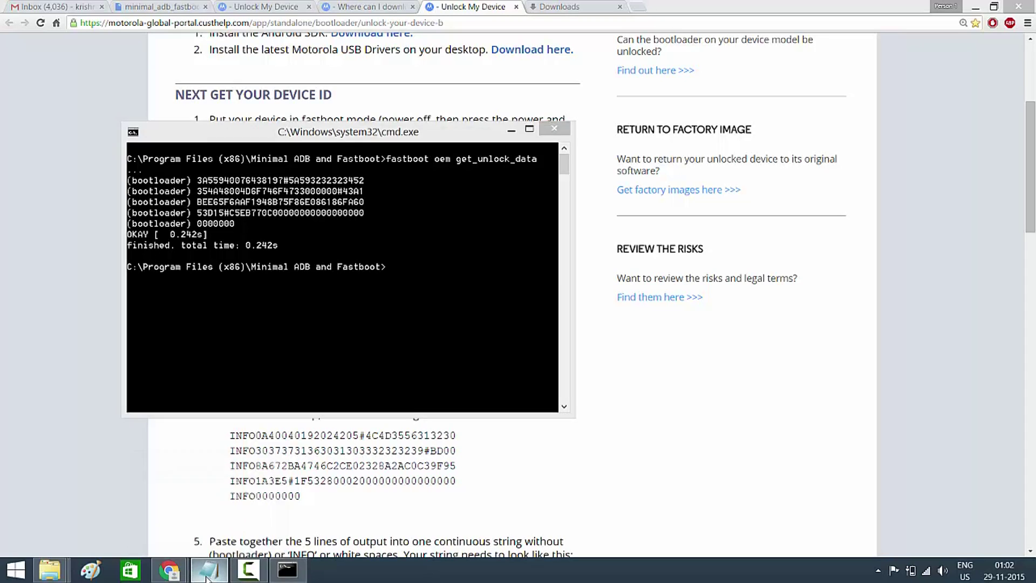
key("Delete")
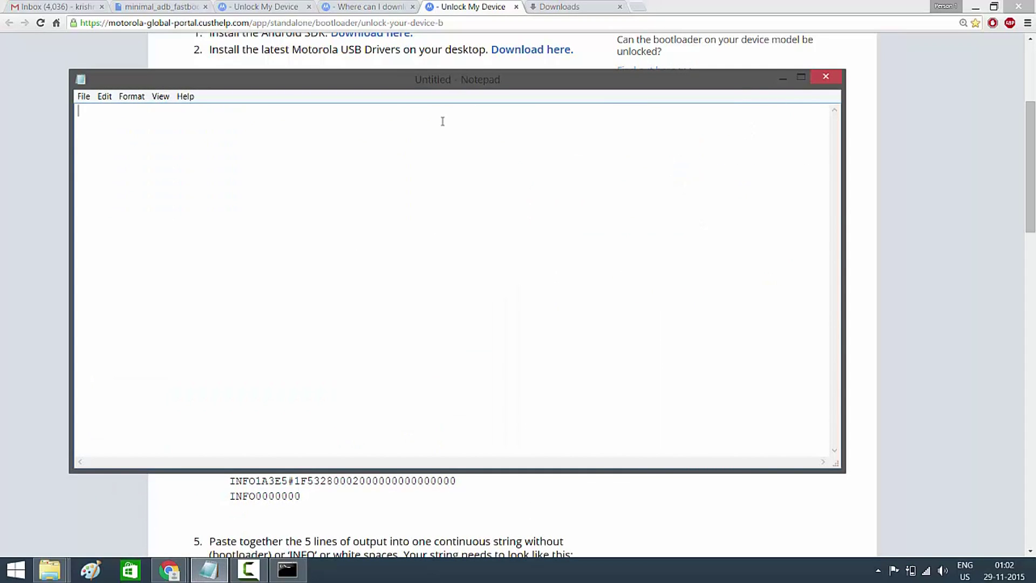
key("ctrl+v")
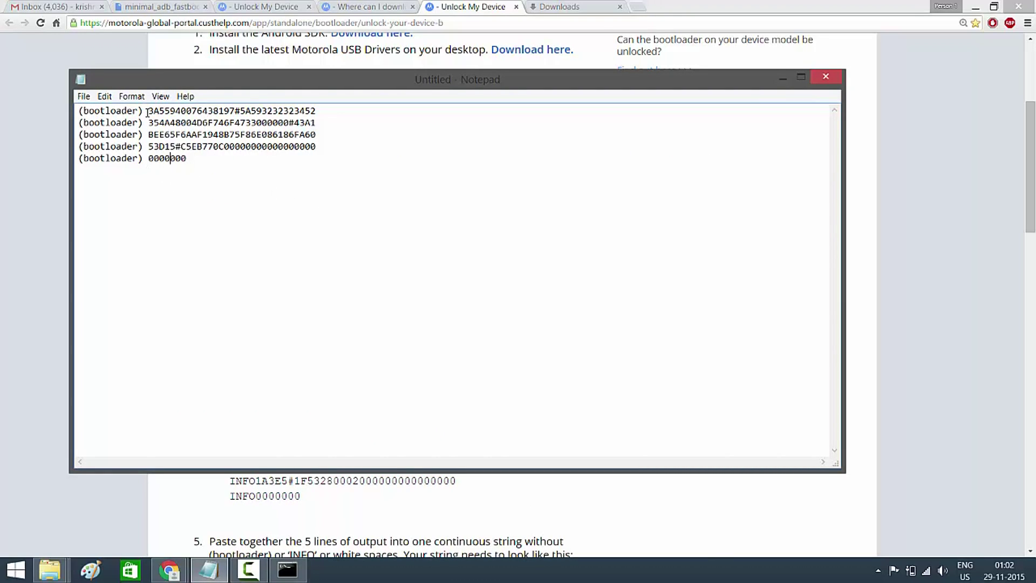
left_click_drag(147, 112, 76, 111)
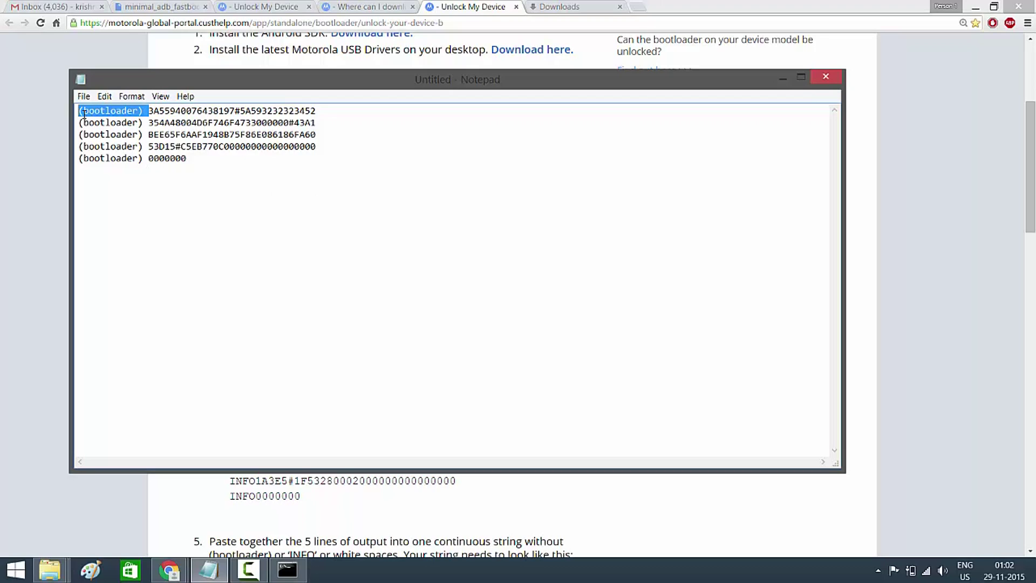
key("Delete")
double_click(149, 123)
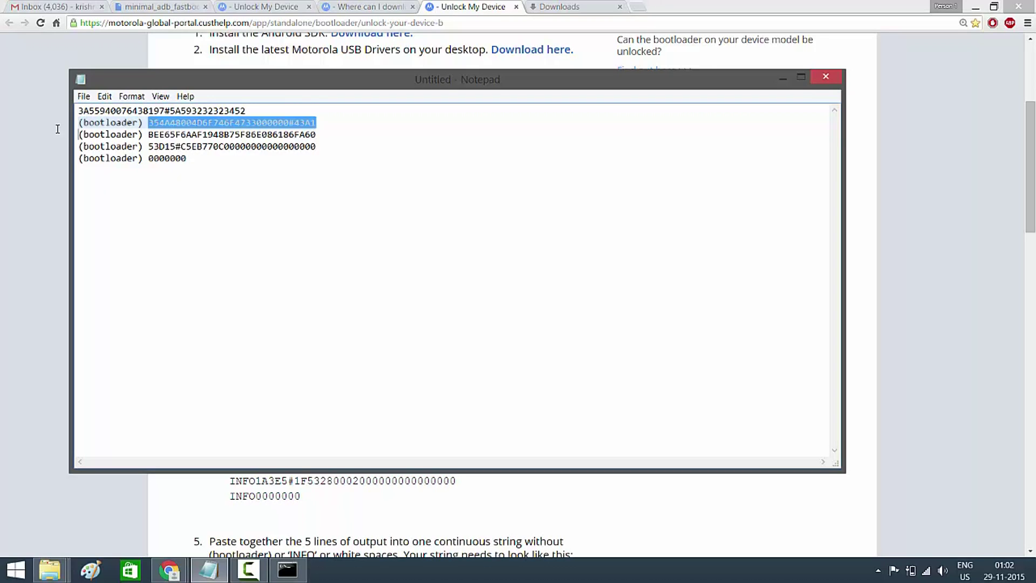
left_click_drag(148, 123, 74, 123)
key("Delete")
key("BackSpace")
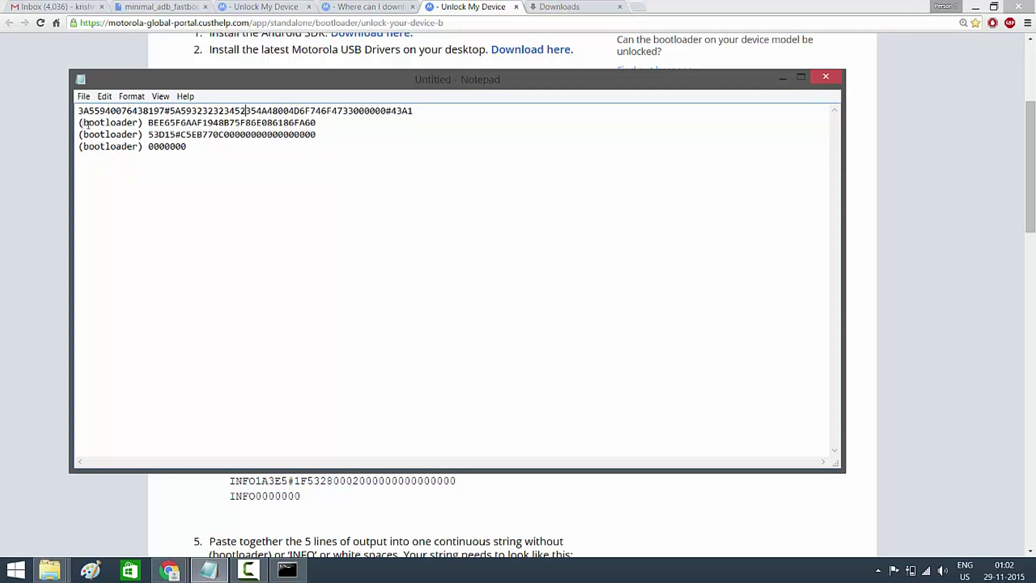
- Strip the remaining '(bootloader)' prefixes, join all lines into one string, and minimize Notepad
double_click(149, 123)
left_click(76, 124, "shift")
key("Delete")
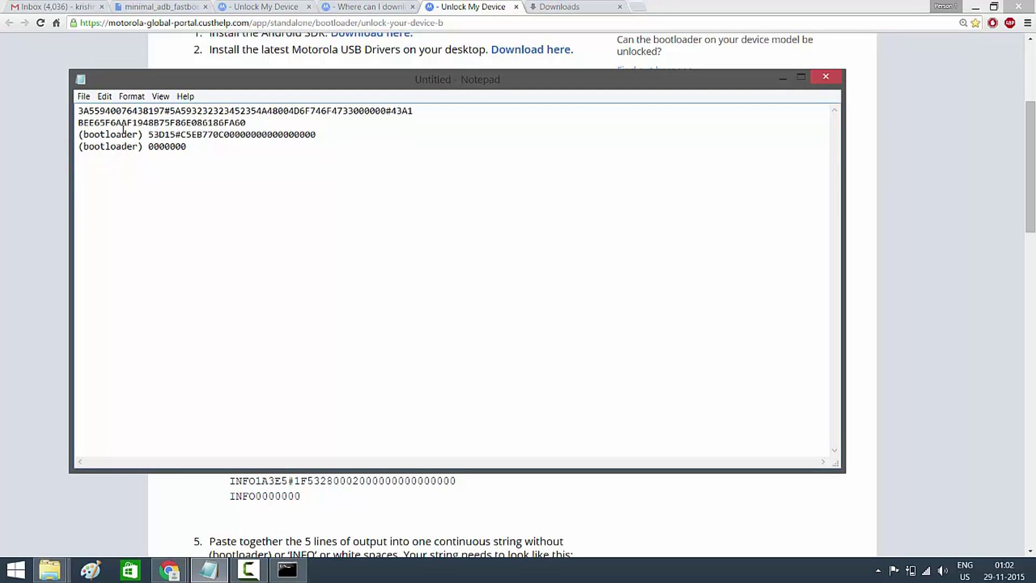
key("BackSpace")
left_click_drag(149, 123, 71, 127)
key("Delete")
key("BackSpace")
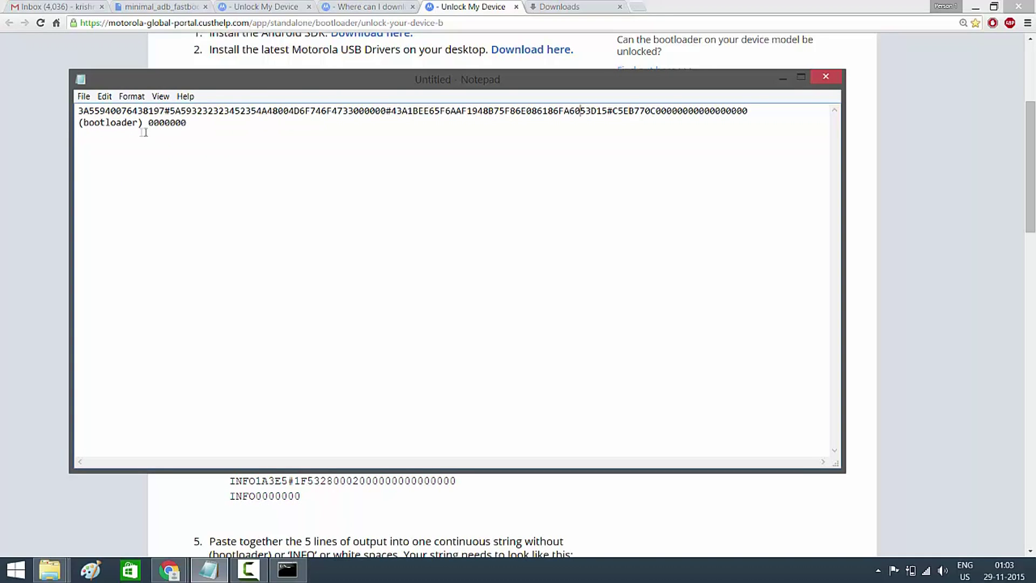
left_click_drag(149, 123, 78, 125)
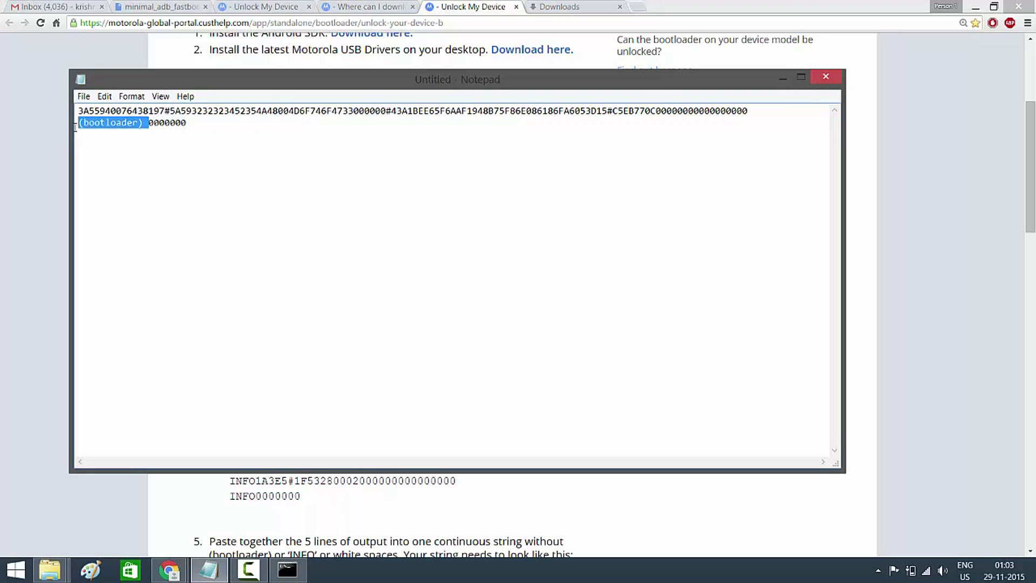
key("Delete")
key("BackSpace")
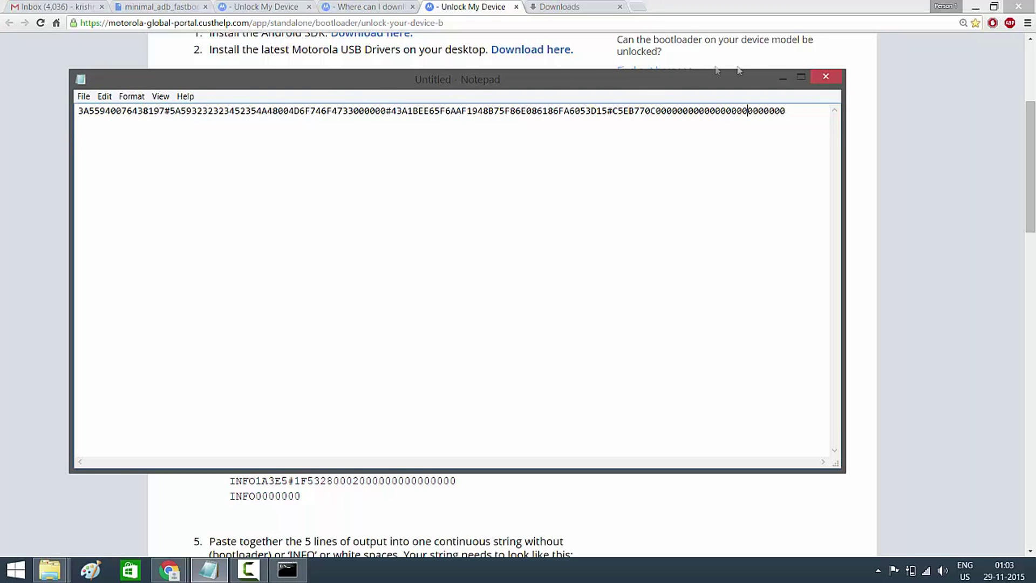
left_click(782, 79)
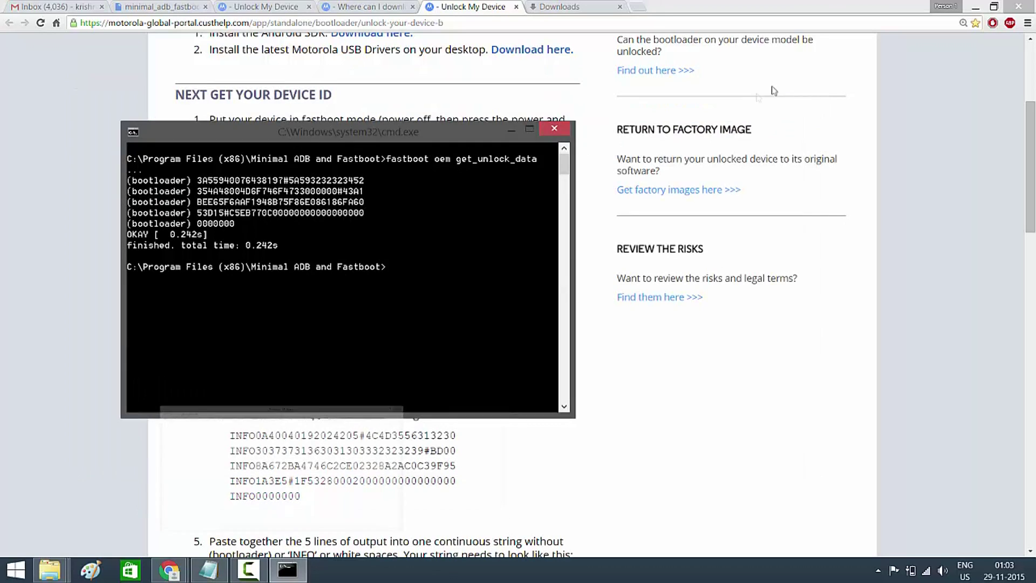
- Locate step 6's instructions and the unlock-data field on the Motorola portal
left_click(515, 135)
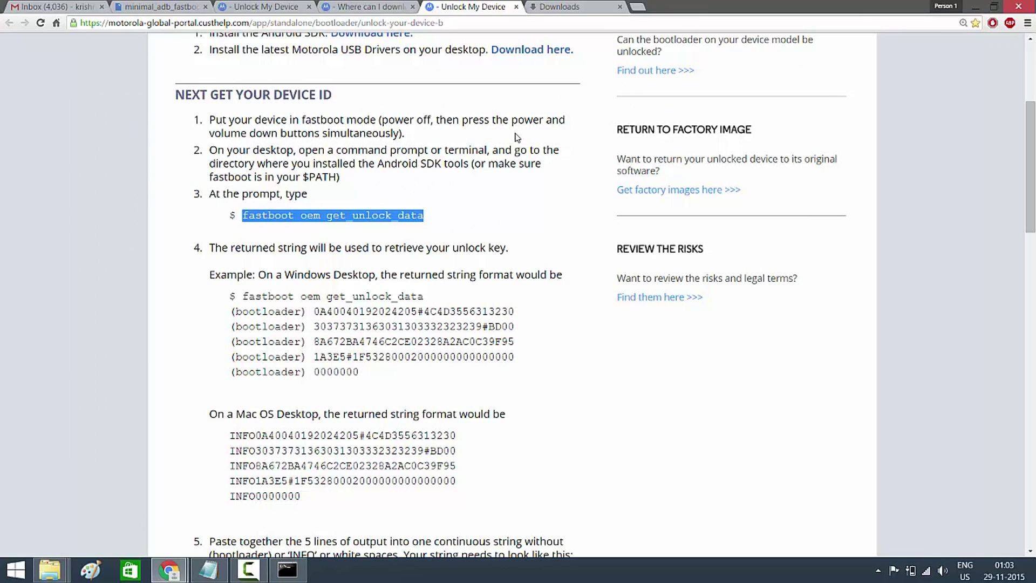
scroll(516, 151, "down", 7)
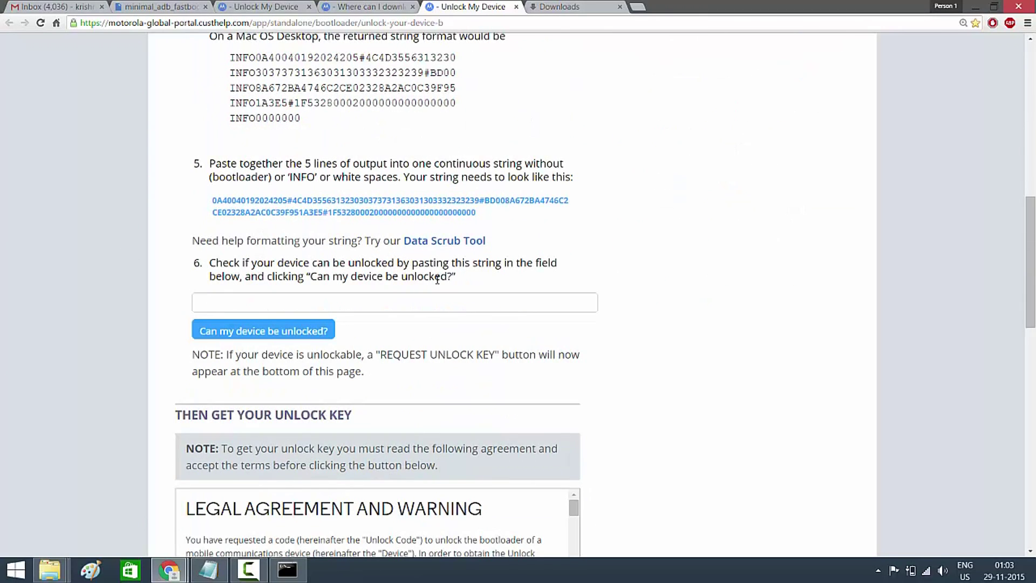
left_click_drag(186, 264, 553, 270)
left_click(617, 274)
left_click_drag(198, 265, 566, 274)
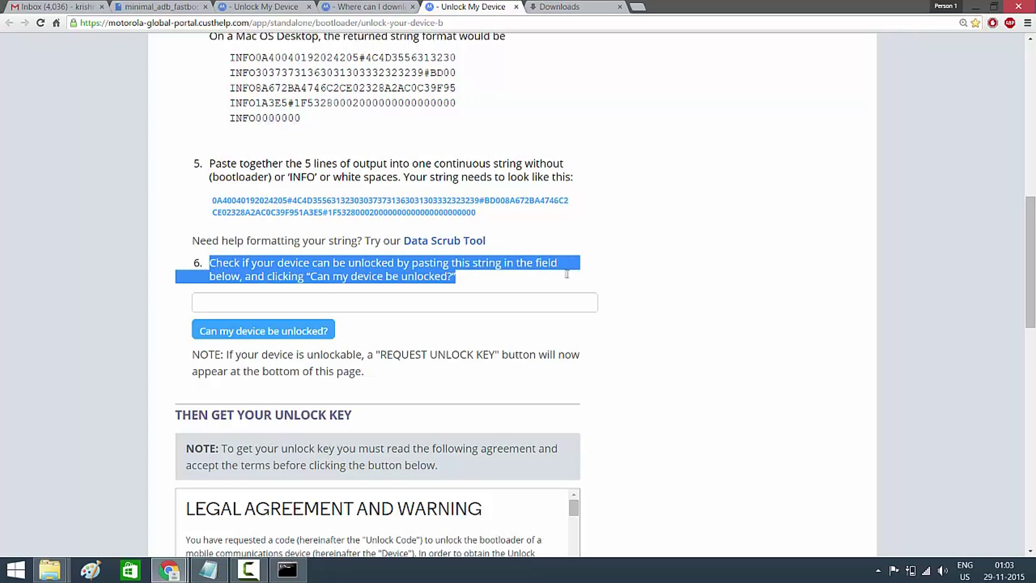
left_click(485, 347)
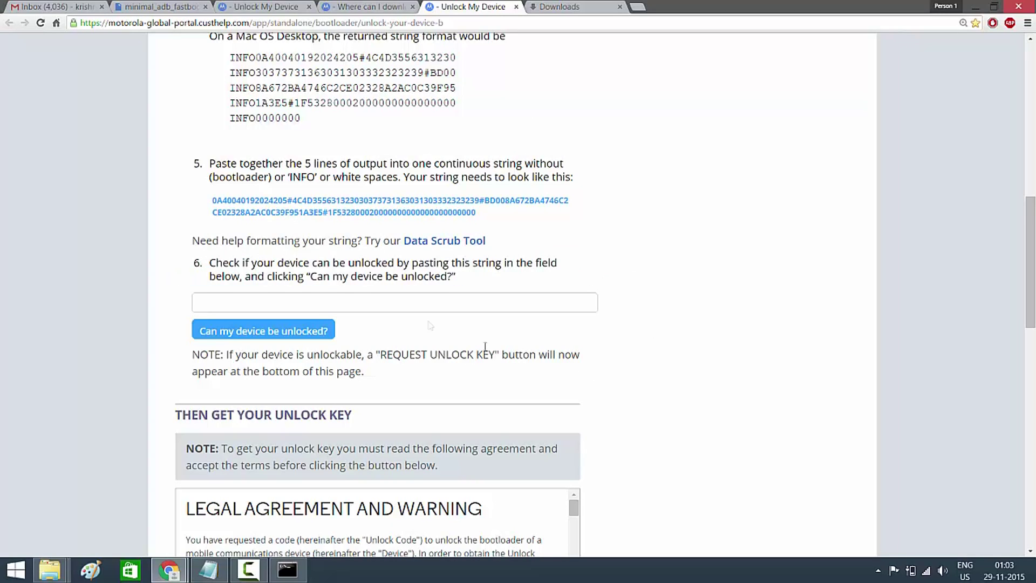
right_click(360, 303)
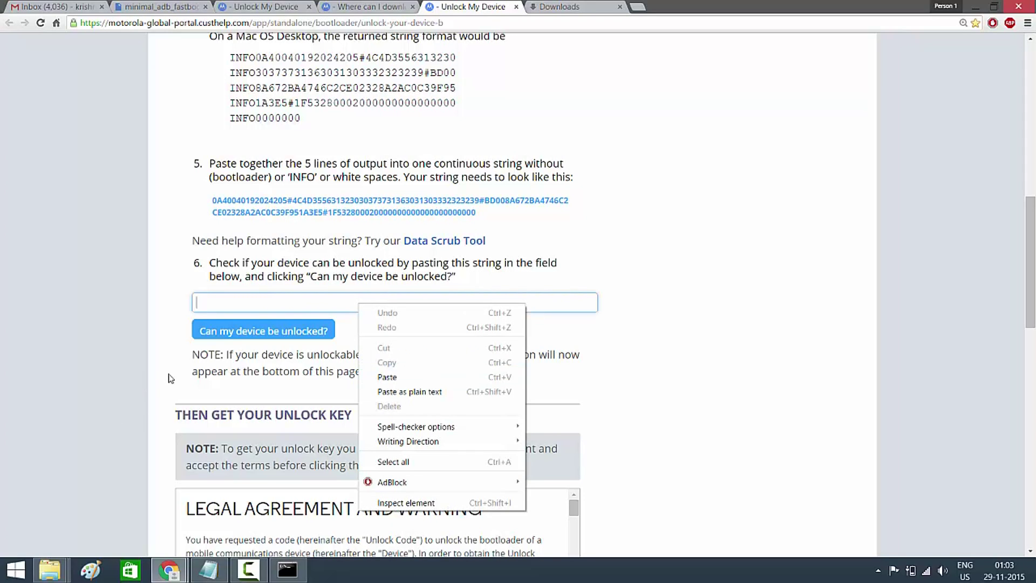
- Copy the whole unlock-data string from Notepad and bring it to the step 6 field
left_click(208, 570)
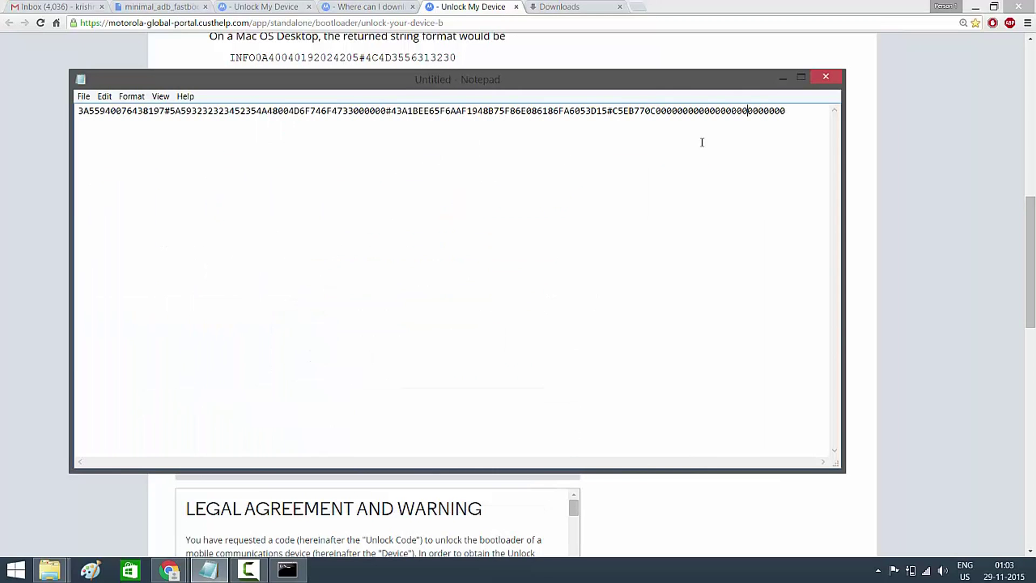
left_click_drag(787, 117, 76, 109)
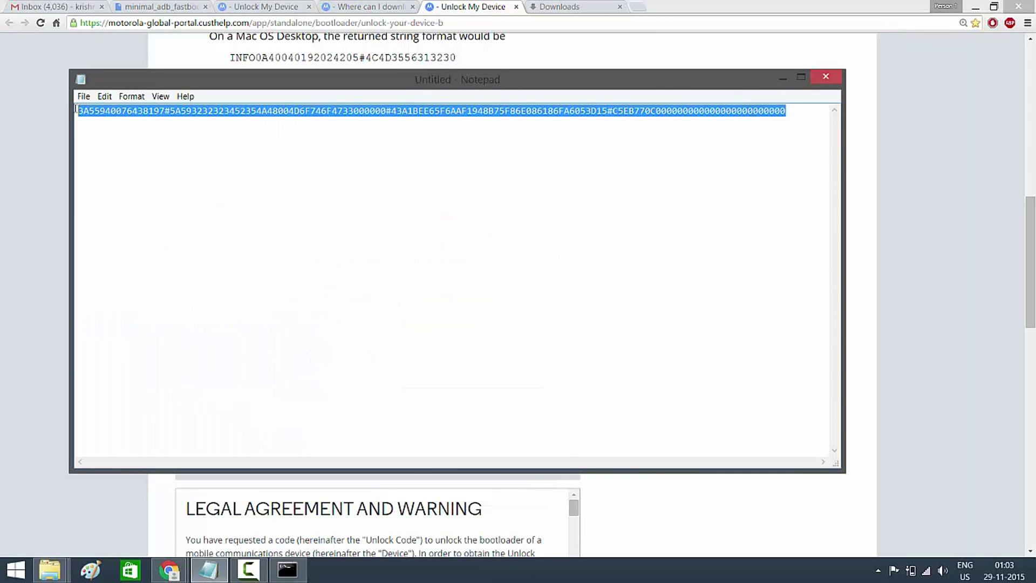
right_click(137, 114)
left_click(163, 153)
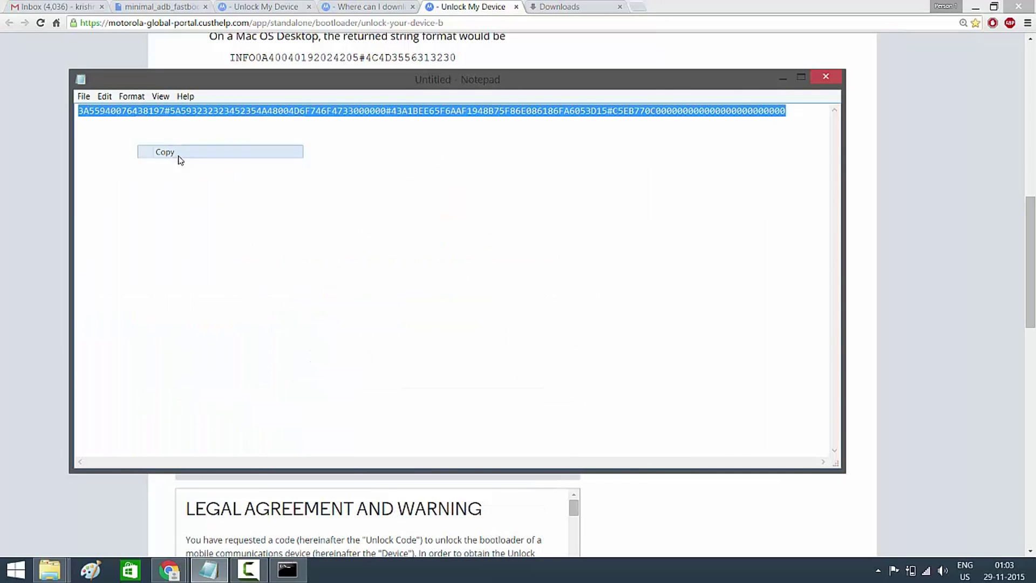
left_click(782, 78)
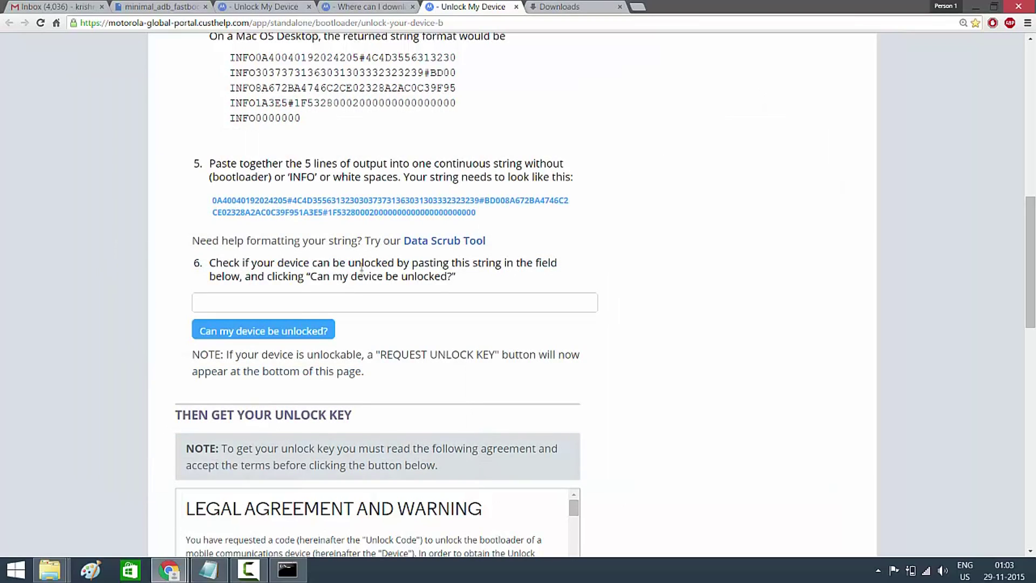
right_click(356, 300)
- Paste the unlock data, tick I Agree, and check 'Can my device be unlocked?'
left_click(401, 371)
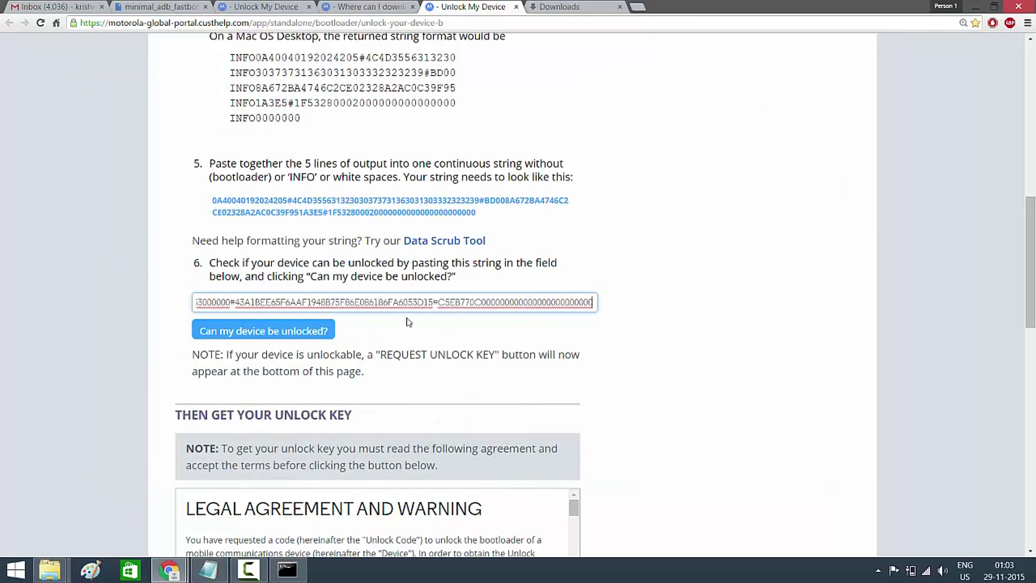
scroll(400, 318, "down", 3)
scroll(401, 318, "down", 5)
left_click(181, 538)
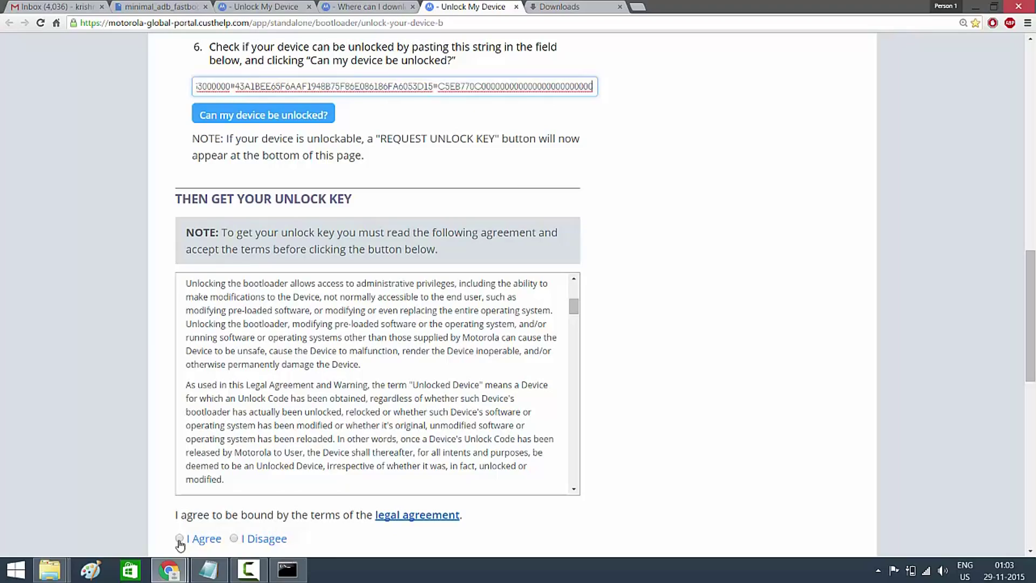
scroll(282, 518, "down", 2)
scroll(295, 345, "up", 5)
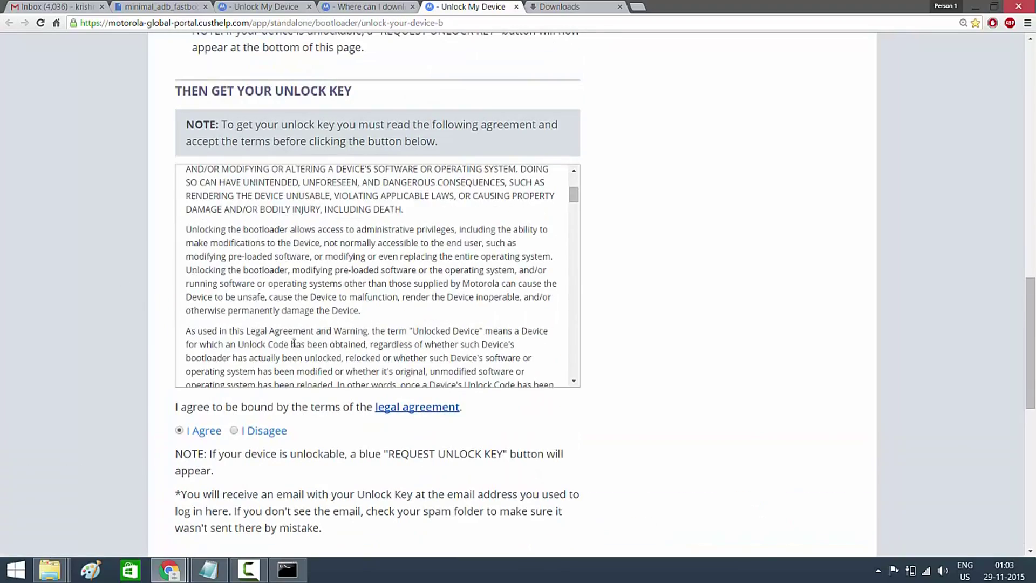
scroll(669, 243, "up", 5)
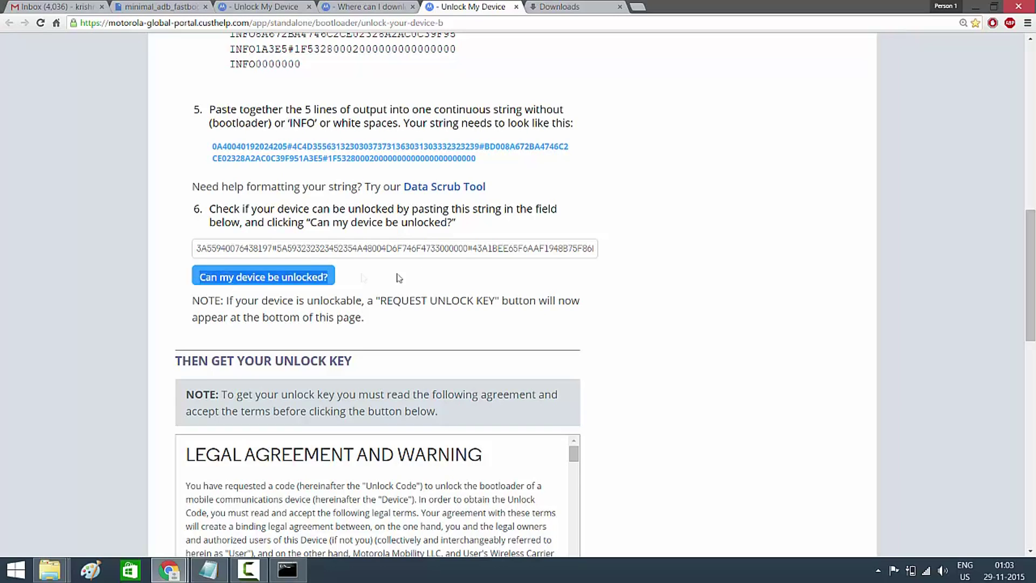
left_click(293, 278)
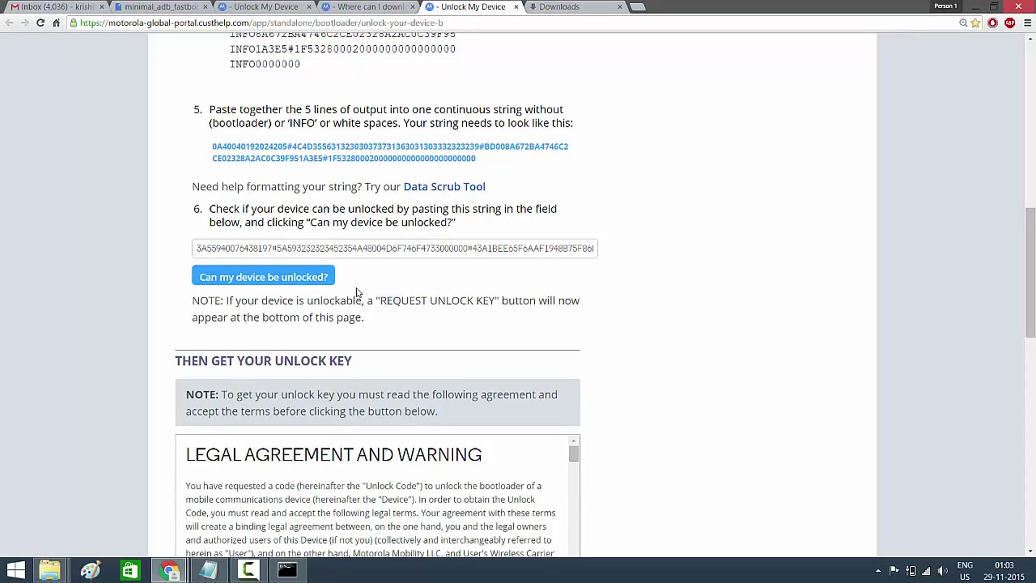
- Request the unlock key and confirm the warranty-voiding warning with OK
scroll(358, 302, "down", 10)
scroll(634, 363, "down", 1)
left_click_drag(296, 354, 181, 348)
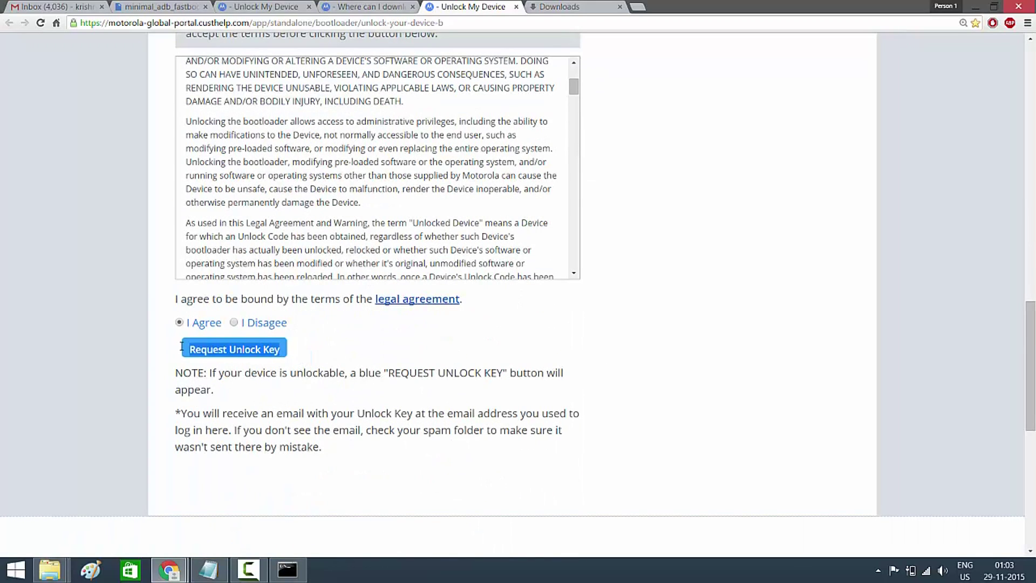
left_click(356, 351)
left_click(258, 352)
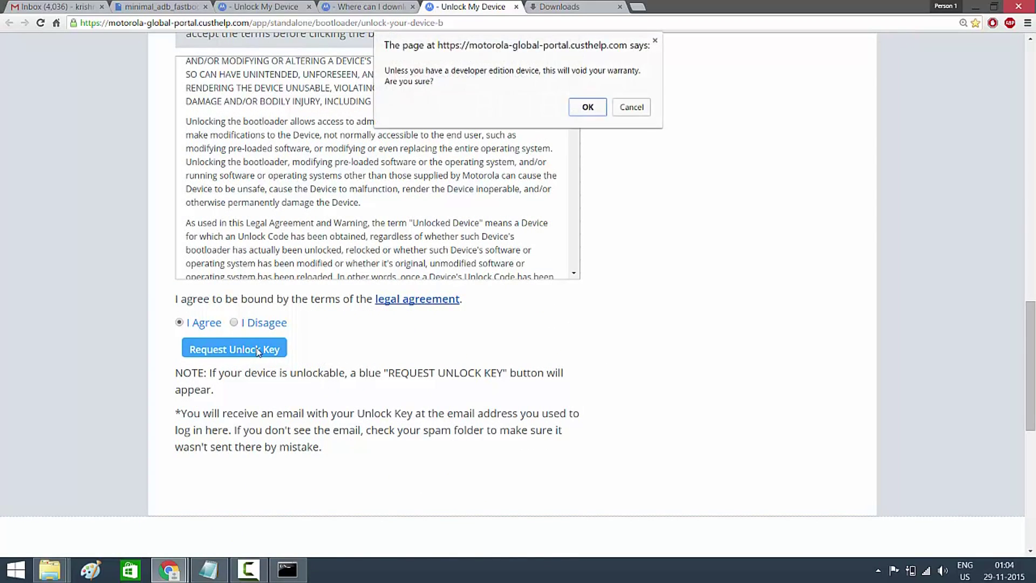
left_click(587, 108)
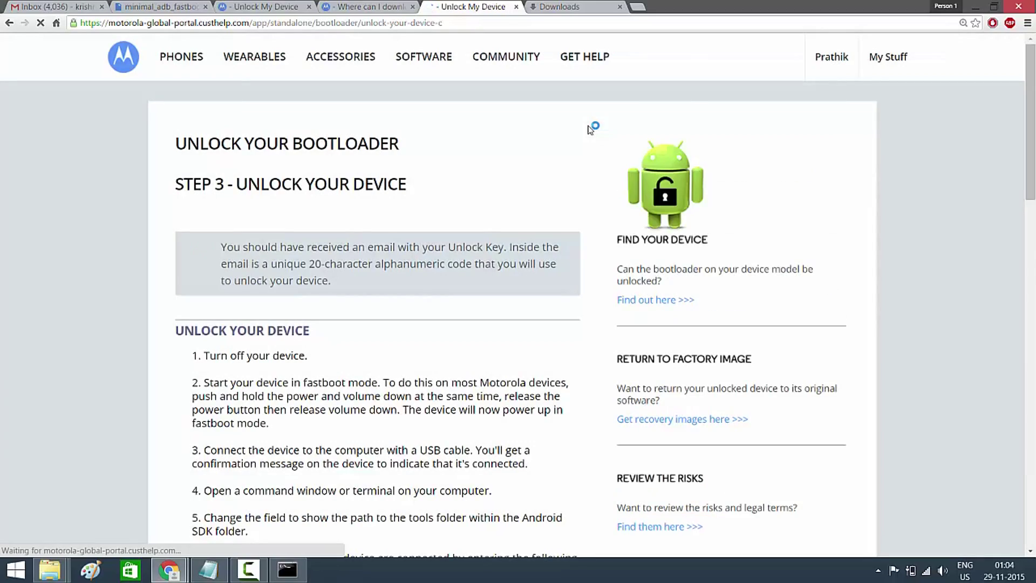
- Read the Step 3 fastboot oem unlock instructions and emailed-key notice, then switch to Gmail
scroll(474, 189, "down", 2)
scroll(473, 199, "down", 2)
scroll(473, 198, "up", 4)
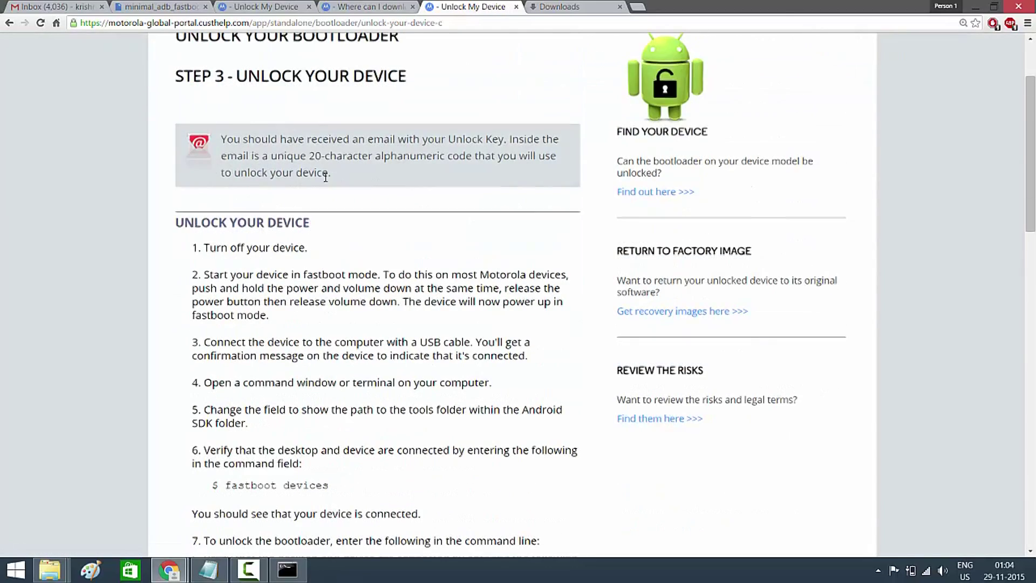
left_click_drag(212, 249, 553, 281)
left_click(450, 316)
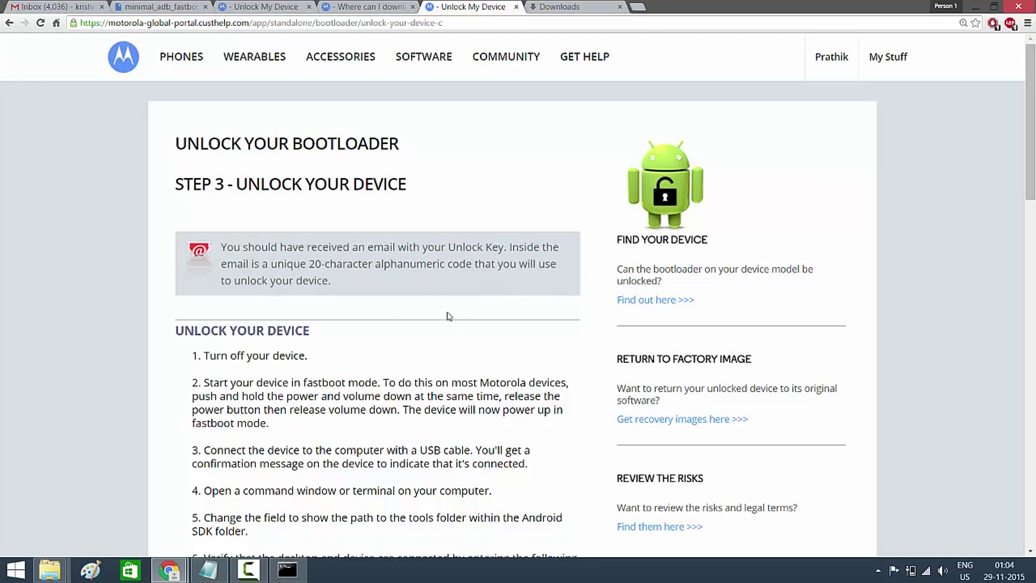
scroll(369, 315, "down", 3)
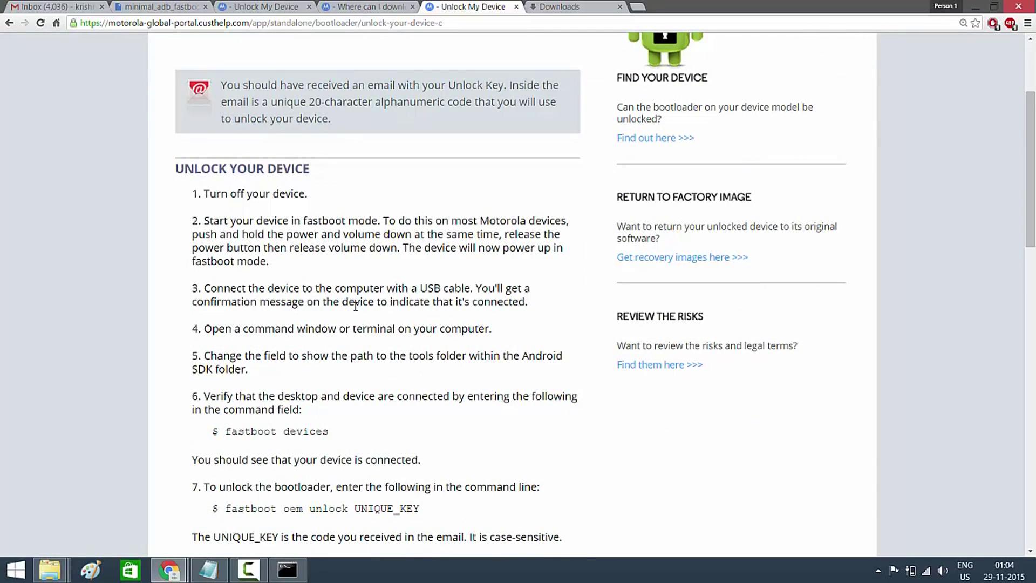
scroll(355, 306, "down", 1)
scroll(356, 306, "down", 1)
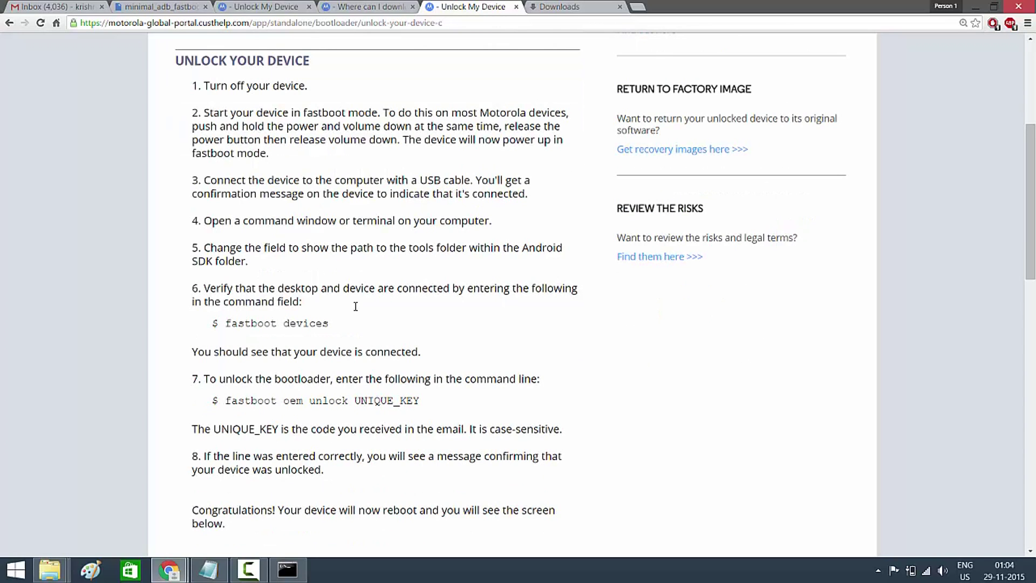
scroll(356, 315, "down", 8)
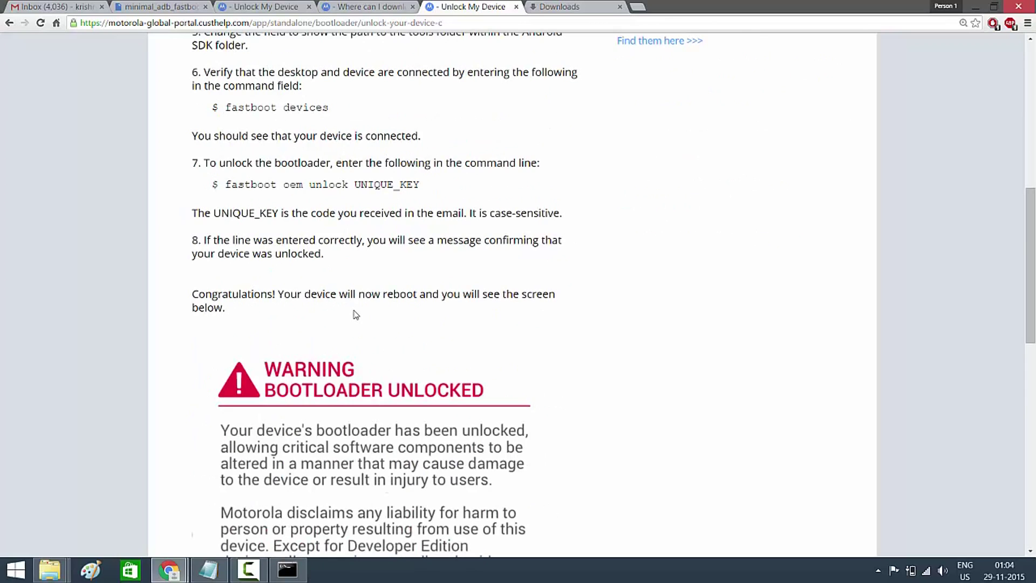
scroll(355, 315, "up", 12)
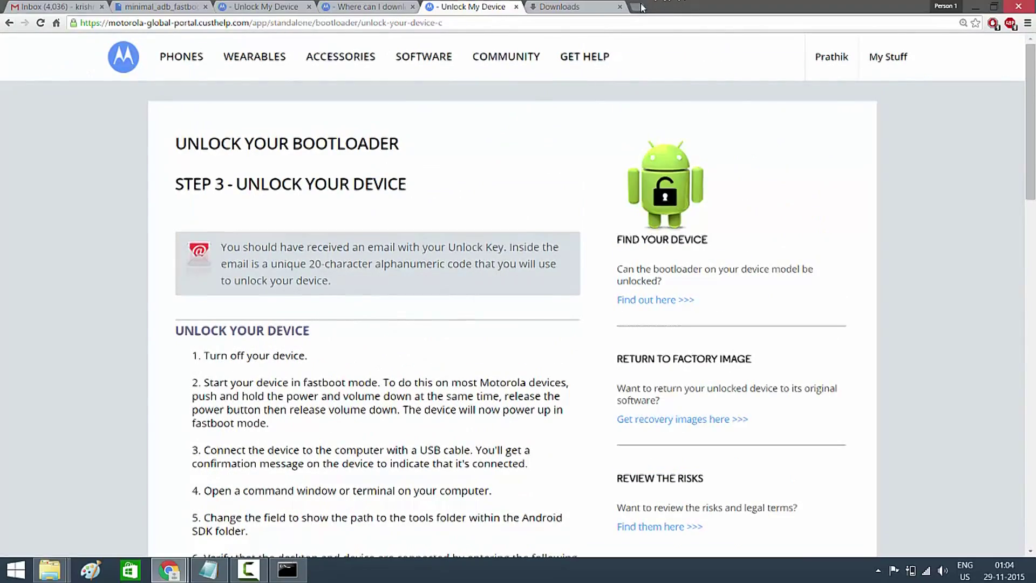
key("ctrl+1")
- Open the Motorola unlock email and select its unlock code
left_click(204, 135)
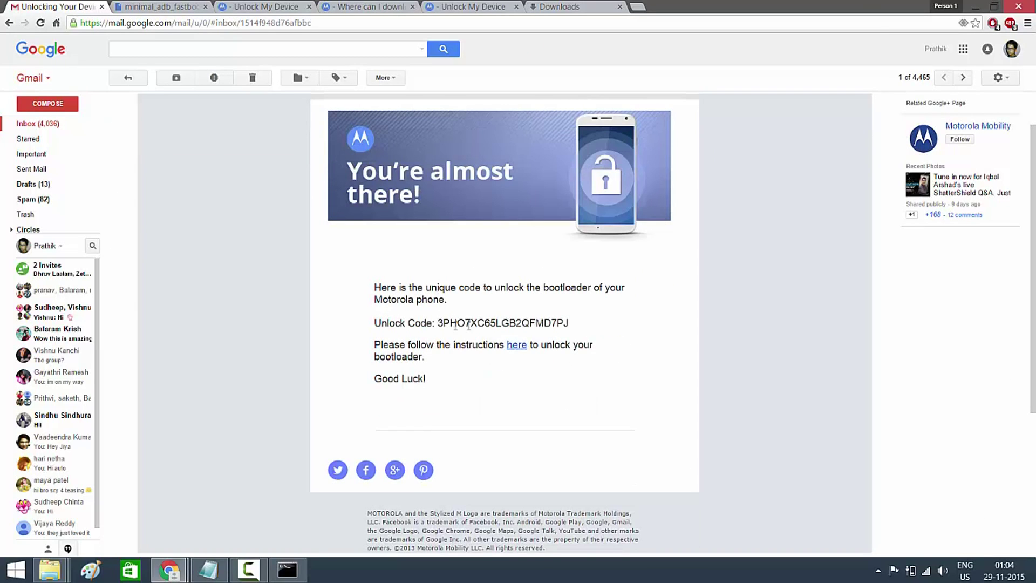
left_click_drag(438, 323, 569, 323)
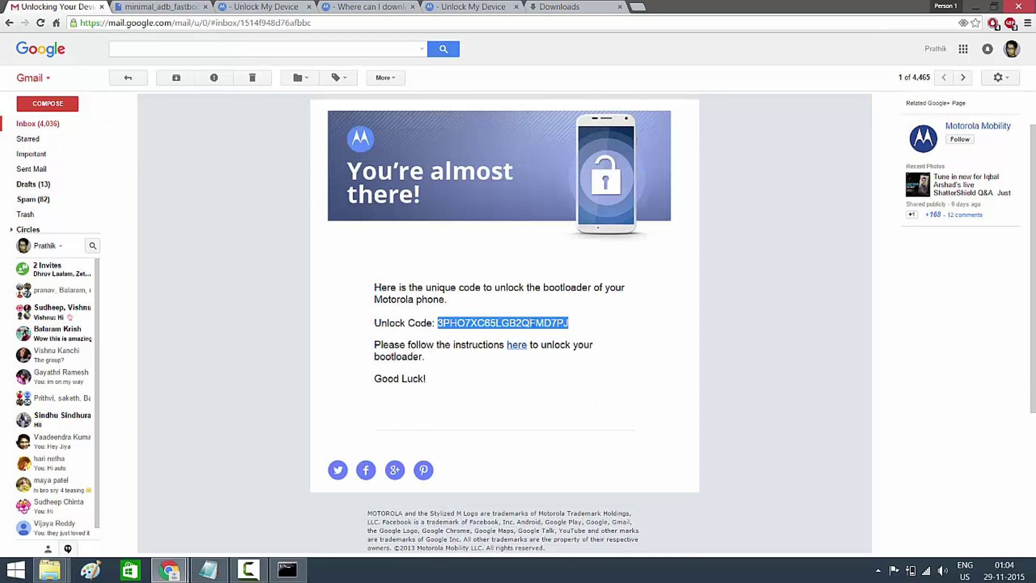
left_click(593, 326)
left_click_drag(569, 322, 437, 322)
left_click(480, 398)
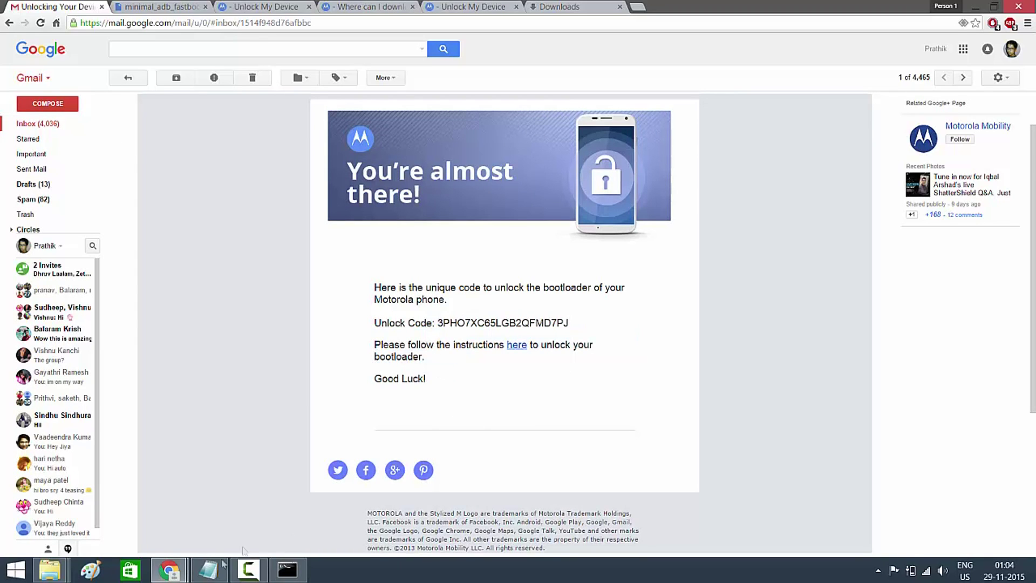
- Open the email's 'here' instructions link to the Step 3 page in a new tab
mouse_move(534, 358)
left_mouse_down()
mouse_move(501, 348)
mouse_move(529, 348)
left_mouse_up()
left_click(507, 350)
left_click(524, 364)
left_click(522, 350)
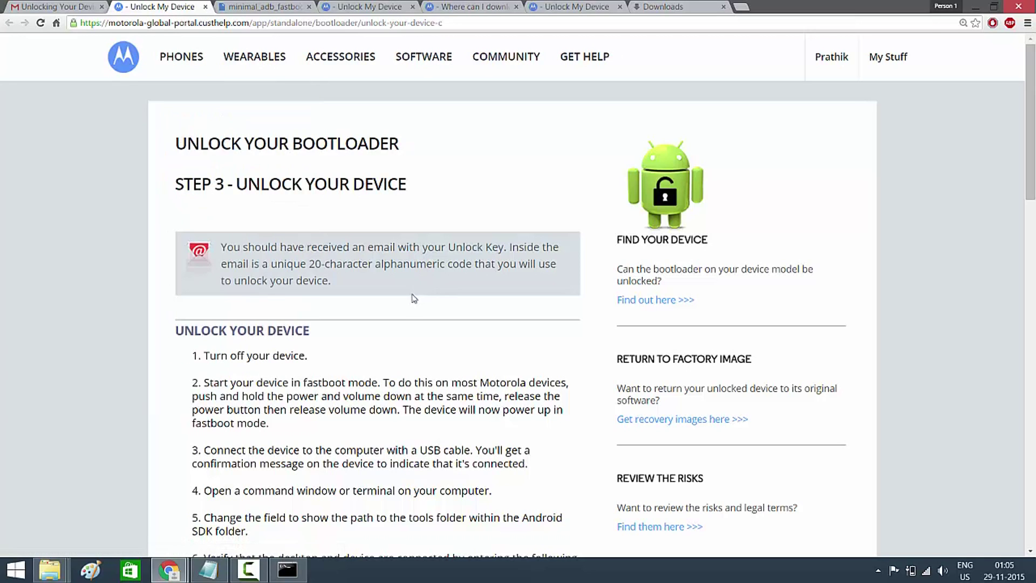
- Copy the 'fastboot devices' command from the Motorola unlock instructions page
scroll(399, 314, "down", 2)
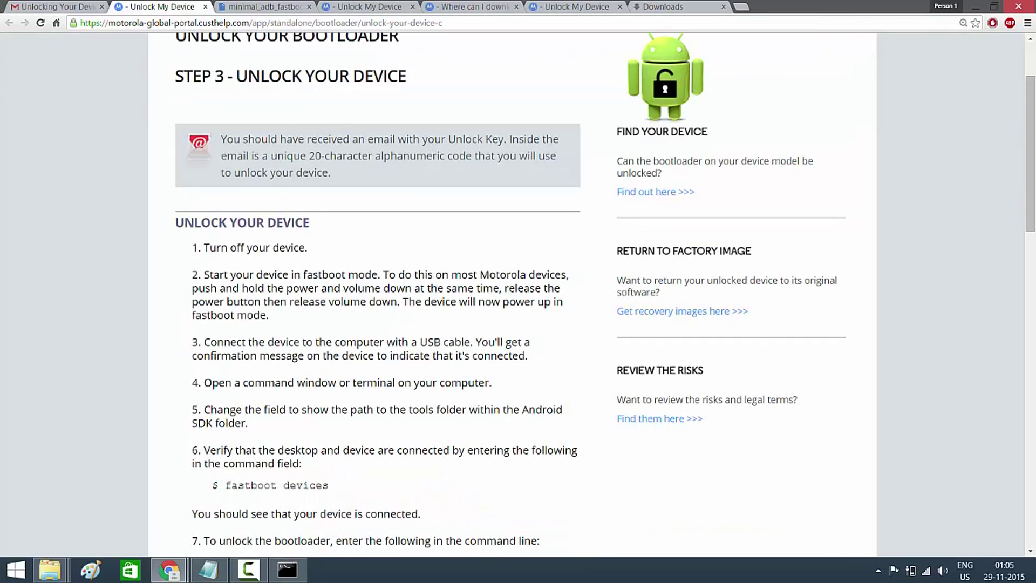
left_click(287, 570)
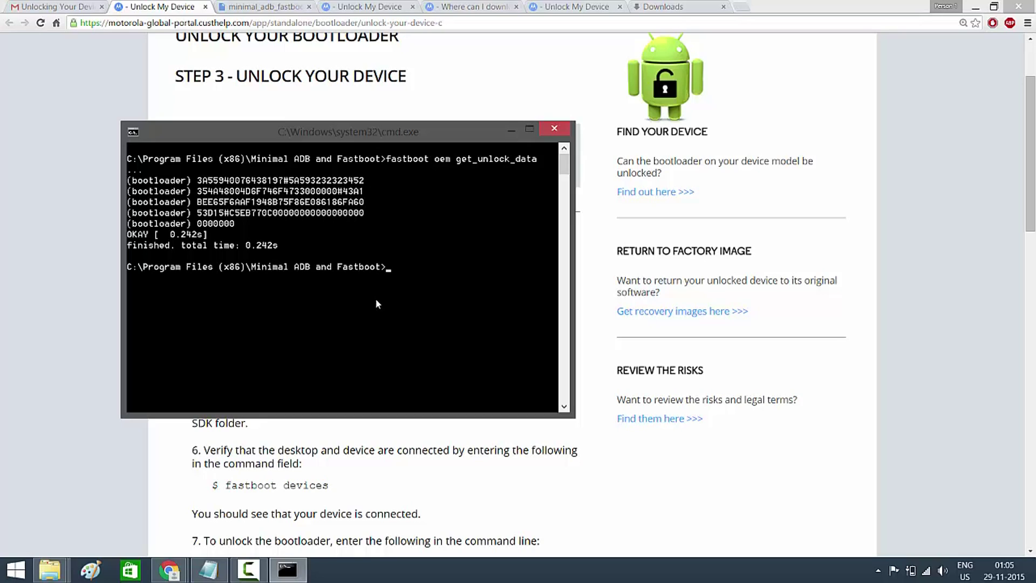
mouse_move(388, 140)
left_mouse_down()
mouse_move(439, 19)
mouse_move(405, 52)
mouse_move(401, 150)
left_mouse_up()
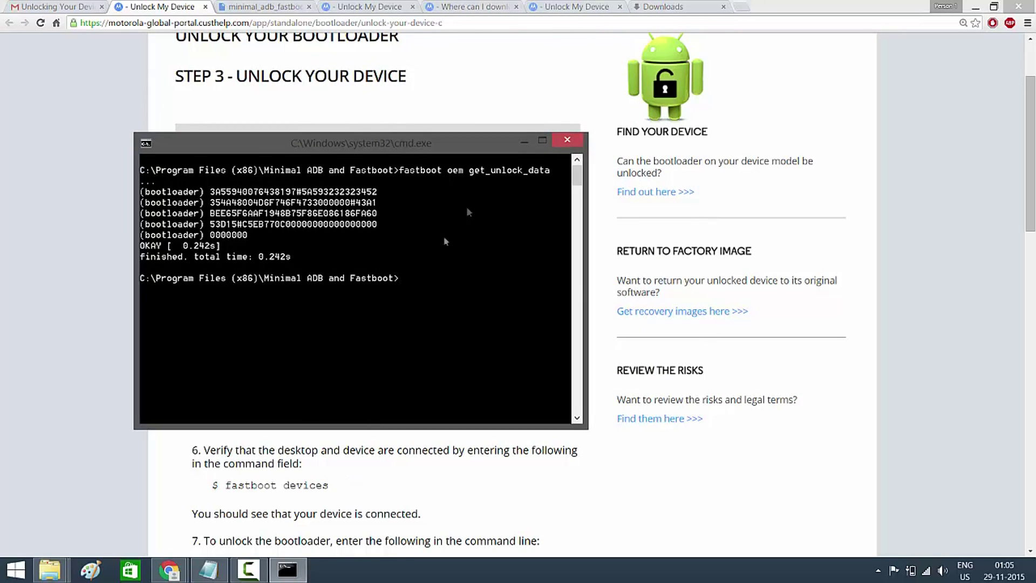
left_click(525, 142)
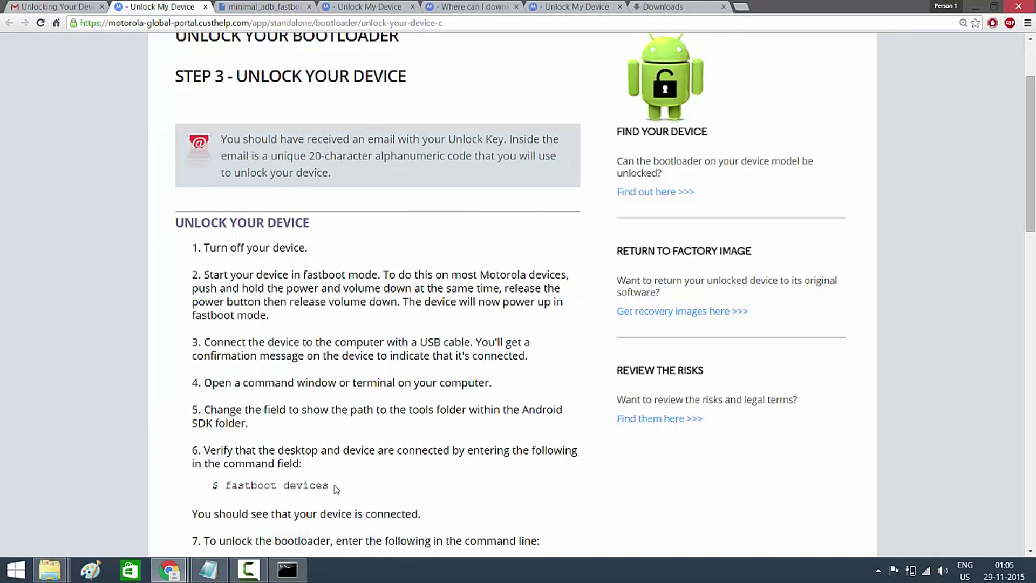
left_click_drag(334, 486, 226, 487)
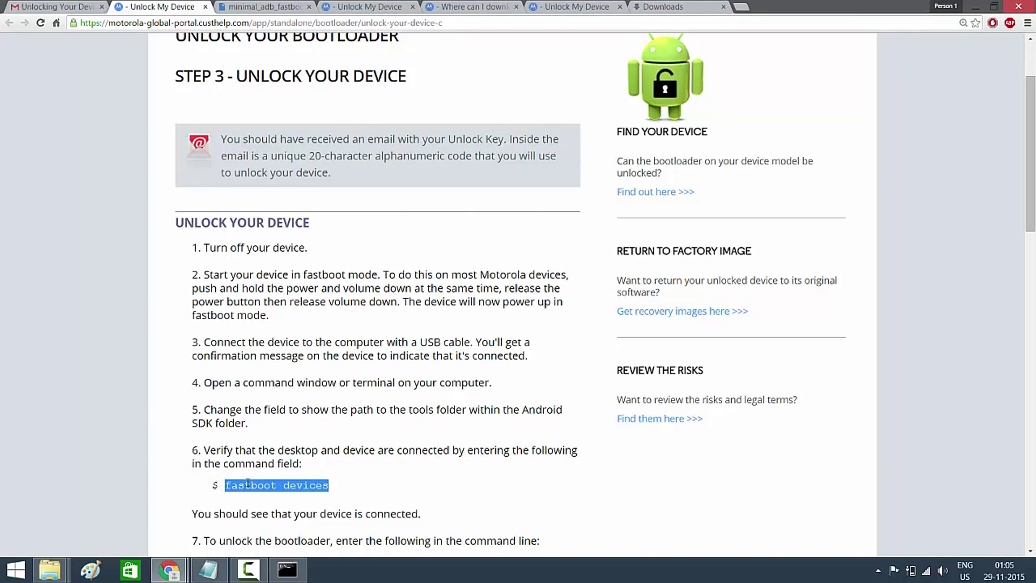
right_click(247, 482)
left_click(283, 403)
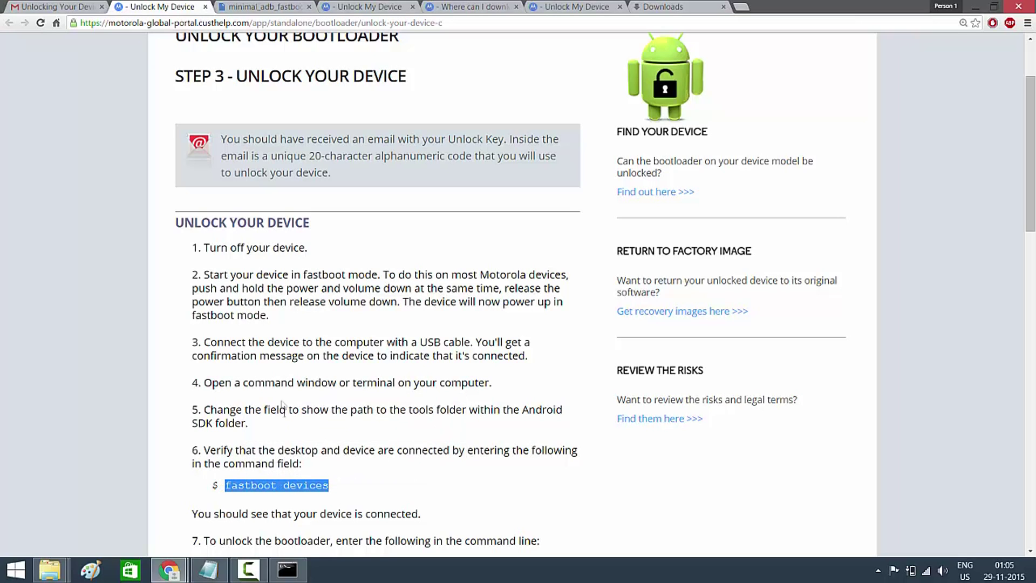
- Paste 'fastboot devices' into Command Prompt and run it to list the phone in fastboot mode
left_click(287, 569)
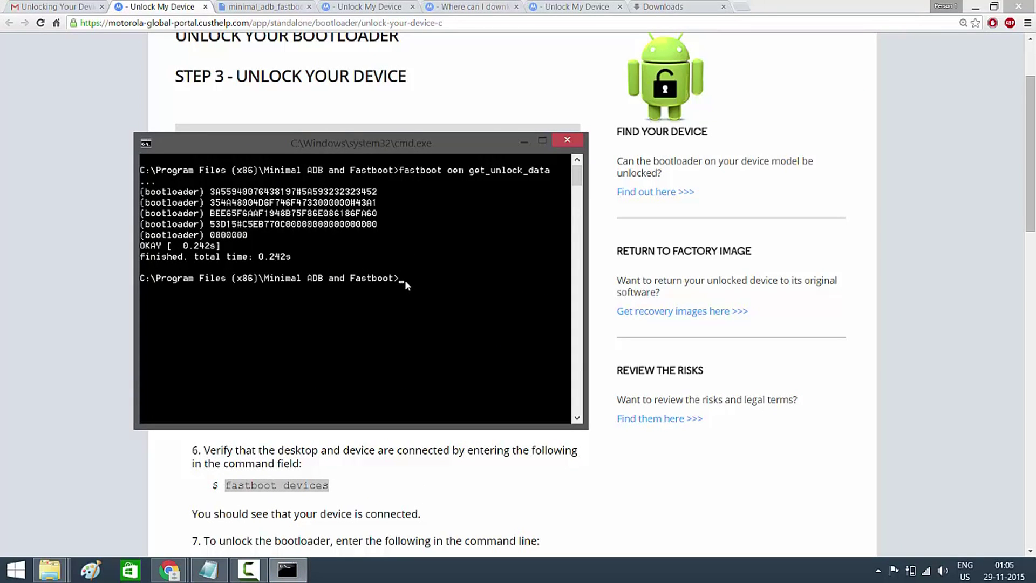
right_click(404, 279)
left_click(422, 309)
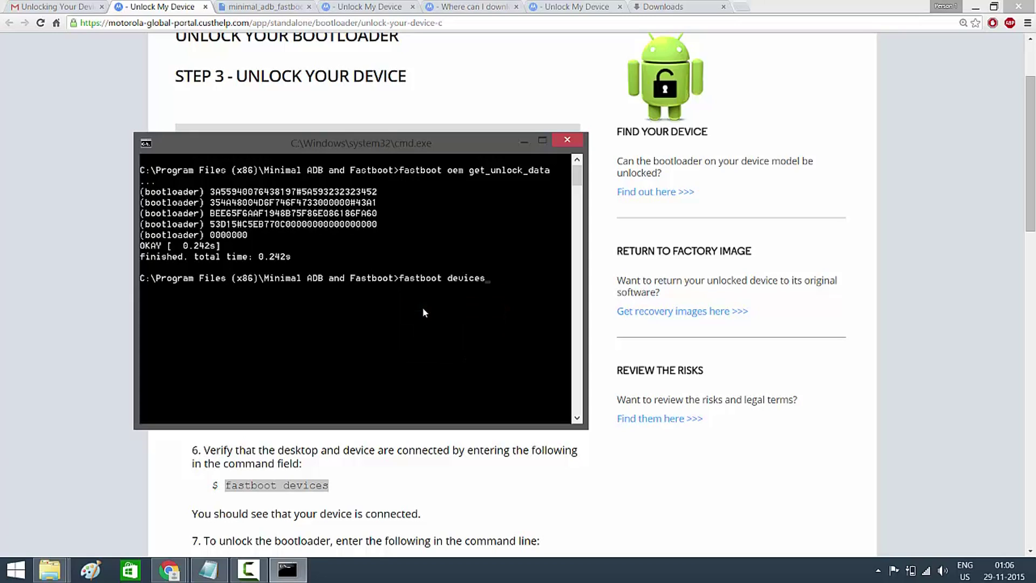
key("Return")
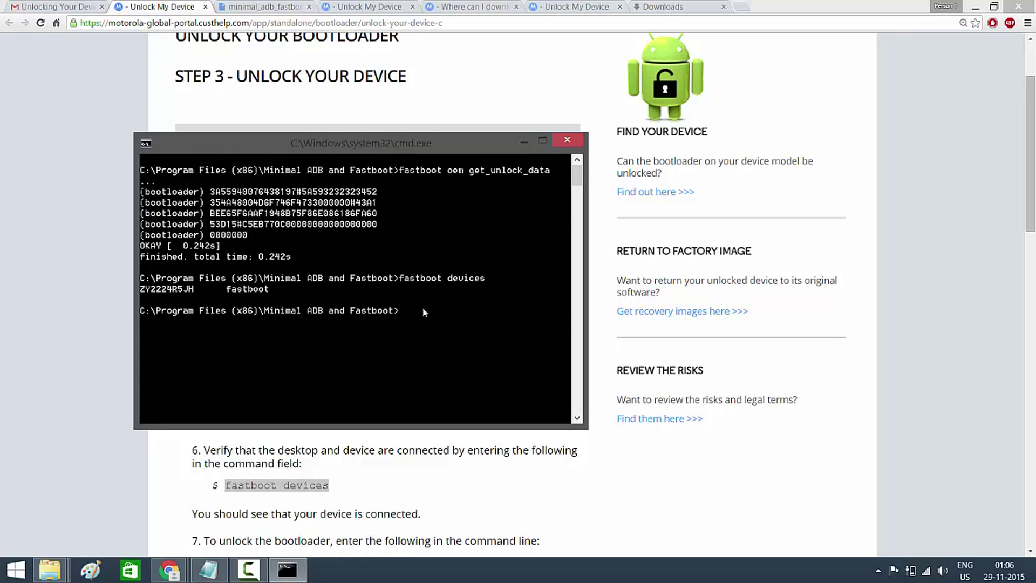
left_click(518, 142)
- Copy 'fastboot oem unlock' from step 7 and paste it at the Command Prompt without running it
scroll(481, 184, "down", 3)
scroll(399, 193, "down", 1)
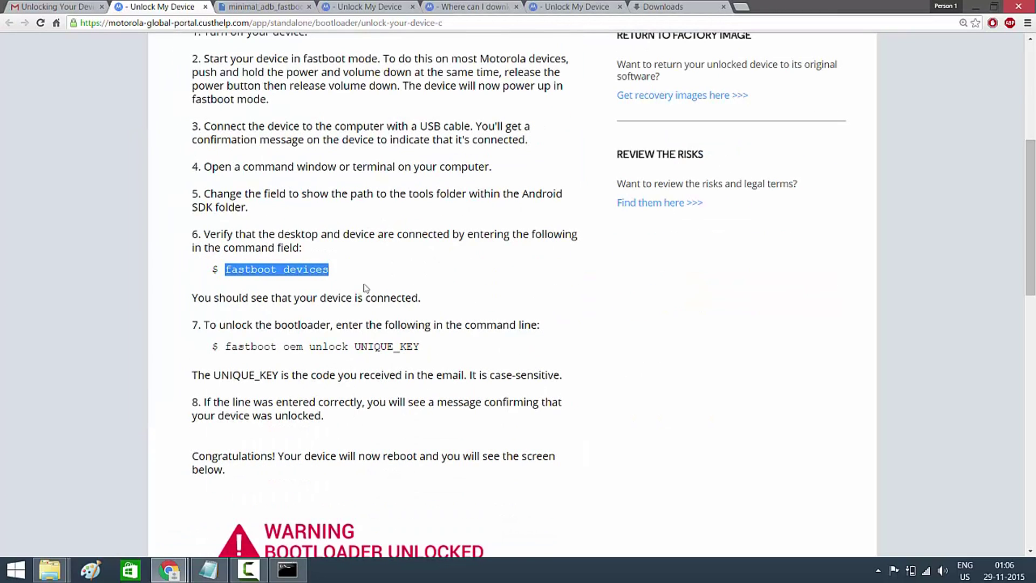
left_click_drag(349, 347, 225, 347)
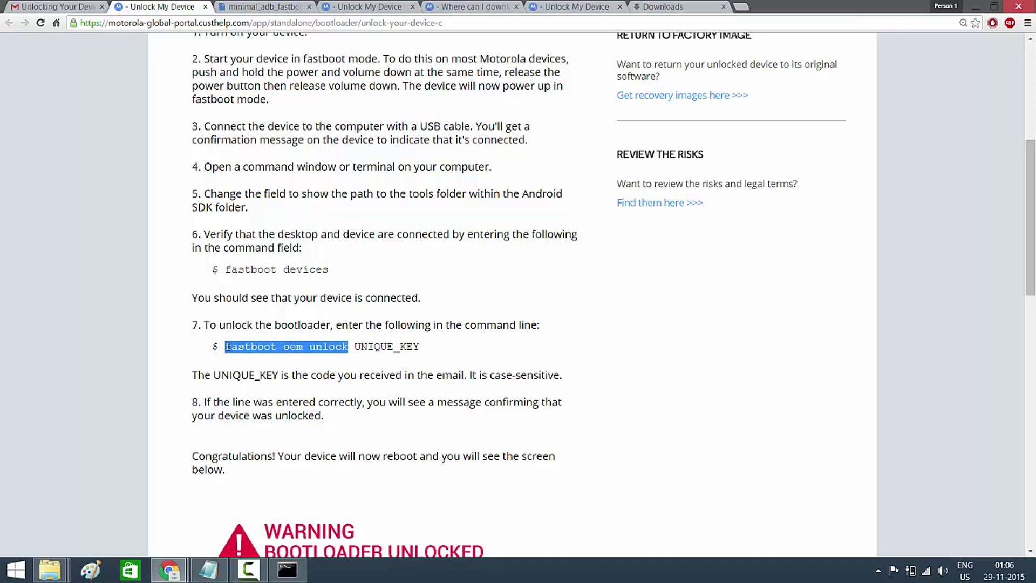
right_click(227, 346)
left_click(253, 360)
left_click(304, 577)
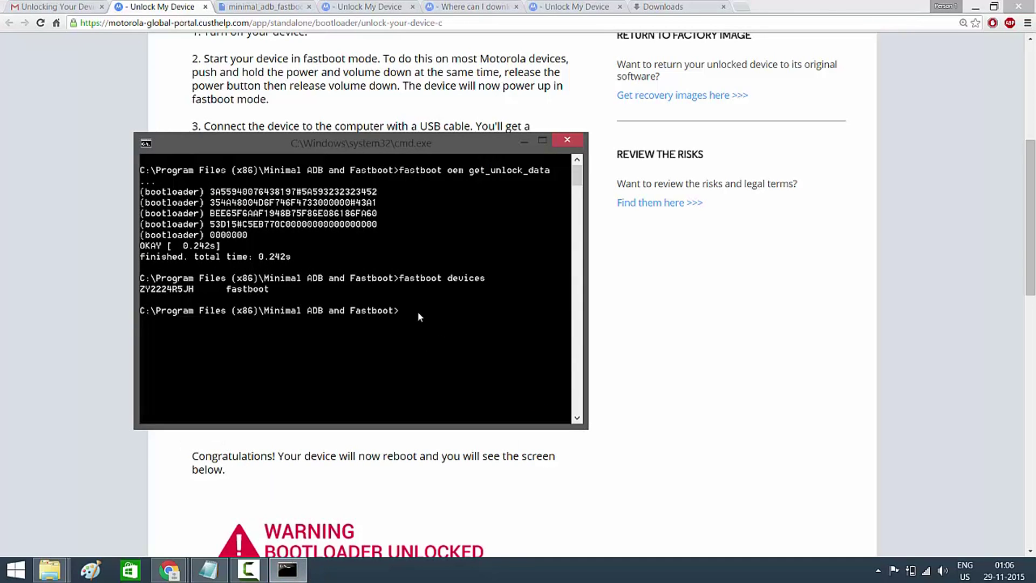
right_click(418, 312)
left_click(432, 345)
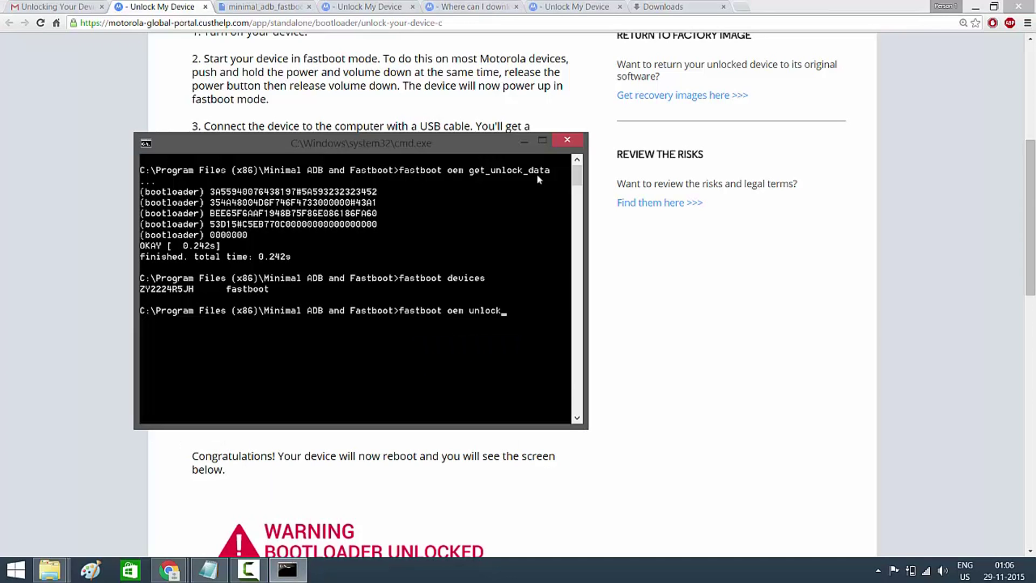
left_click(531, 144)
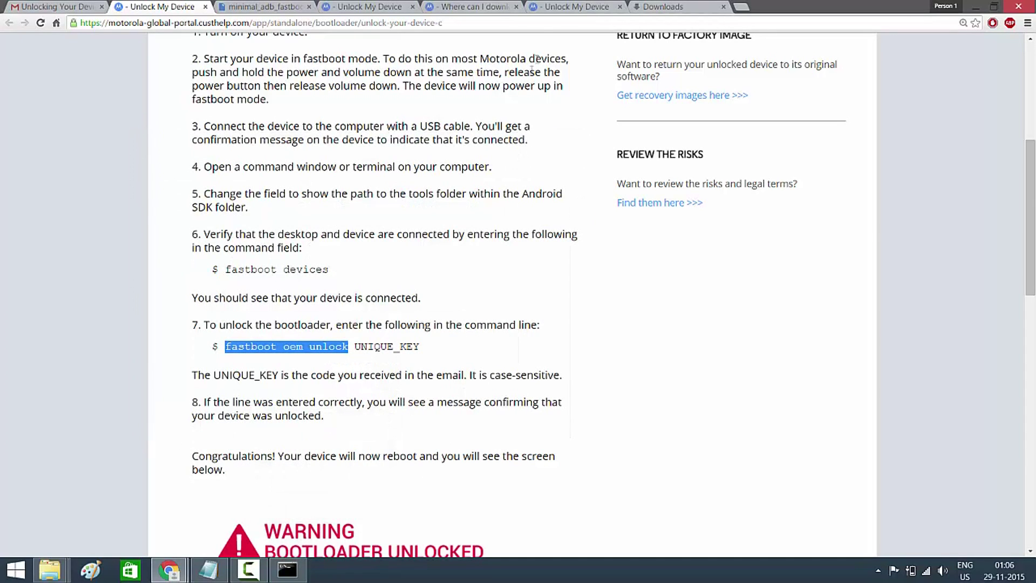
- Copy the Unlock Code from the Motorola email in Gmail, then return to the console
left_click(56, 6)
left_click_drag(590, 326, 438, 319)
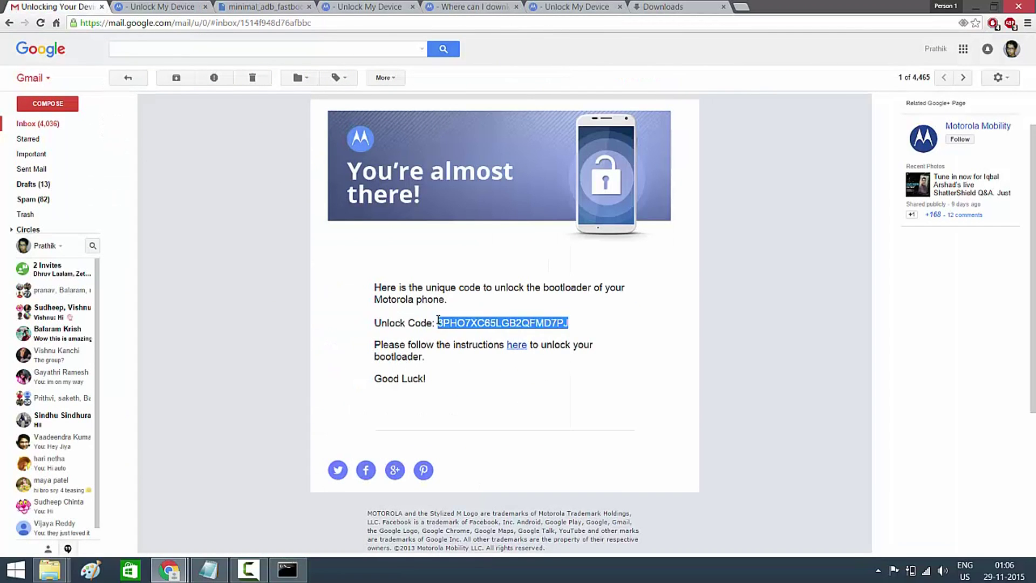
right_click(446, 322)
left_click(462, 331)
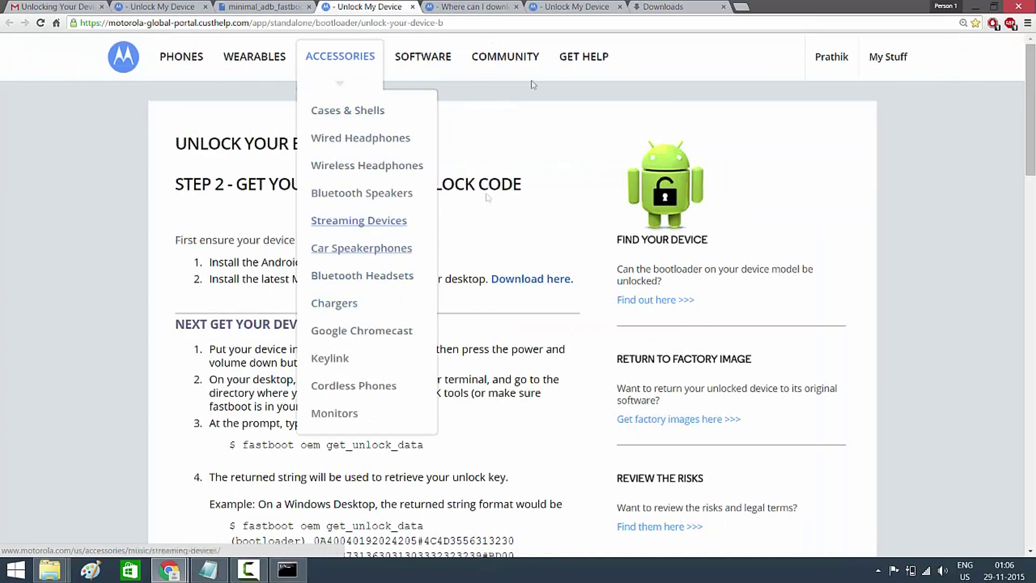
left_click(507, 7)
left_click(536, 8)
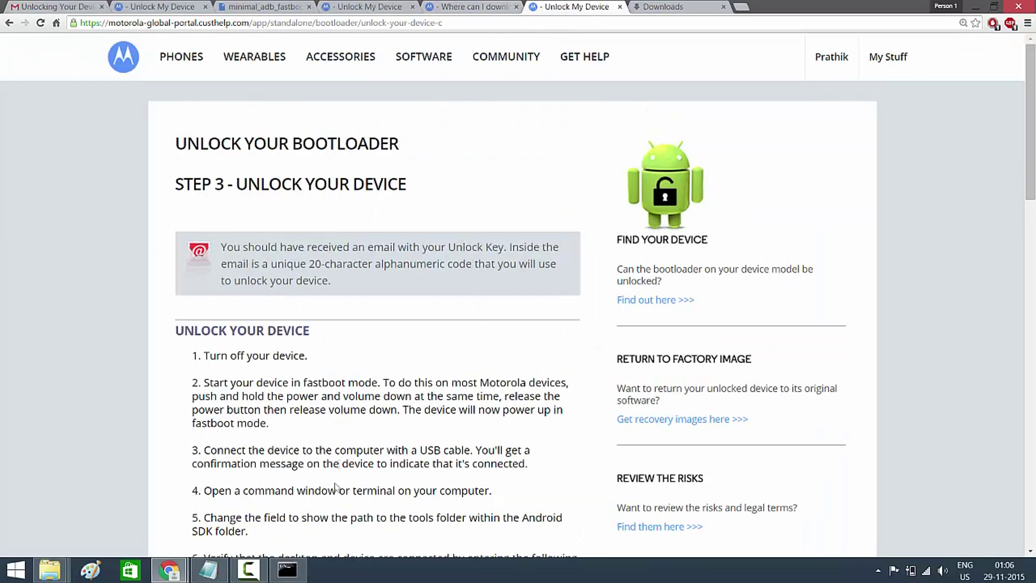
left_click(287, 570)
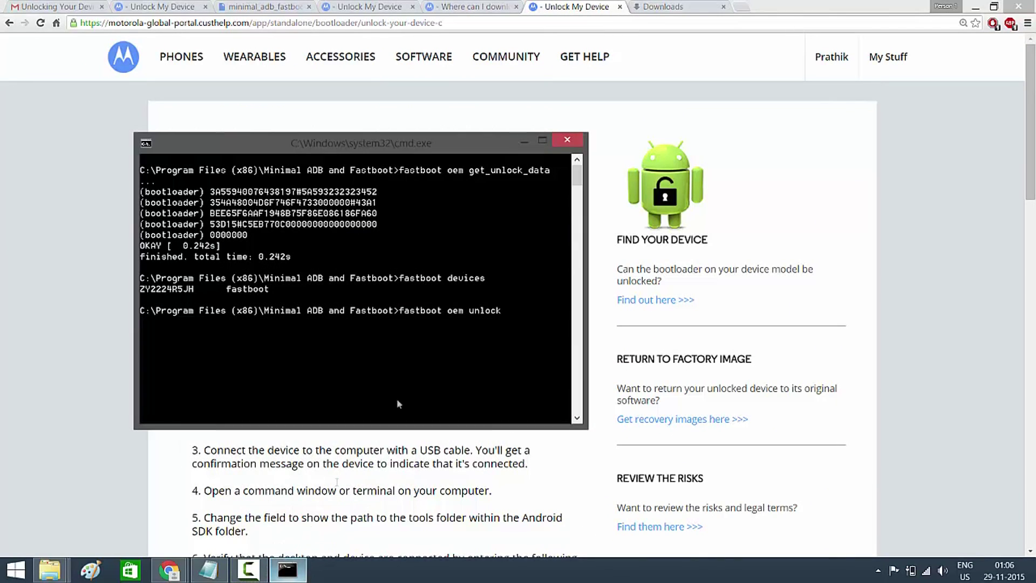
- Append the emailed unlock code to 'fastboot oem unlock', run it, and minimize the console once unlocked
right_click(507, 309)
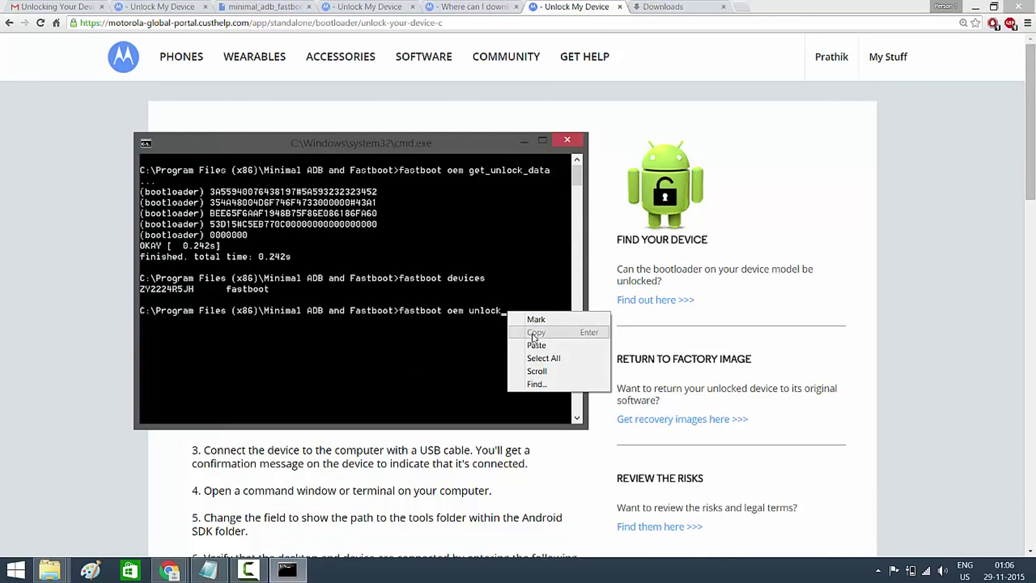
left_click(516, 267)
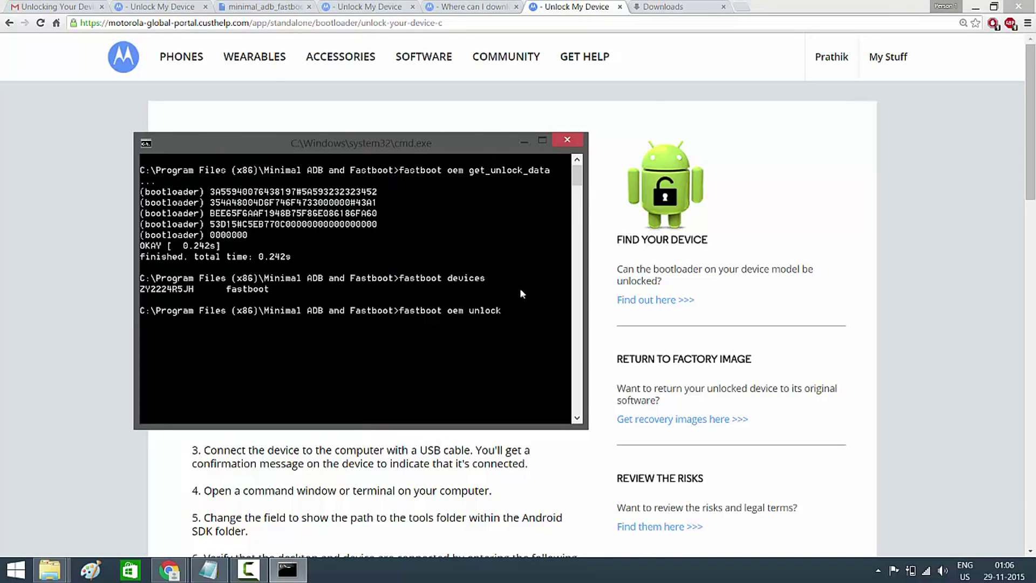
right_click(513, 307)
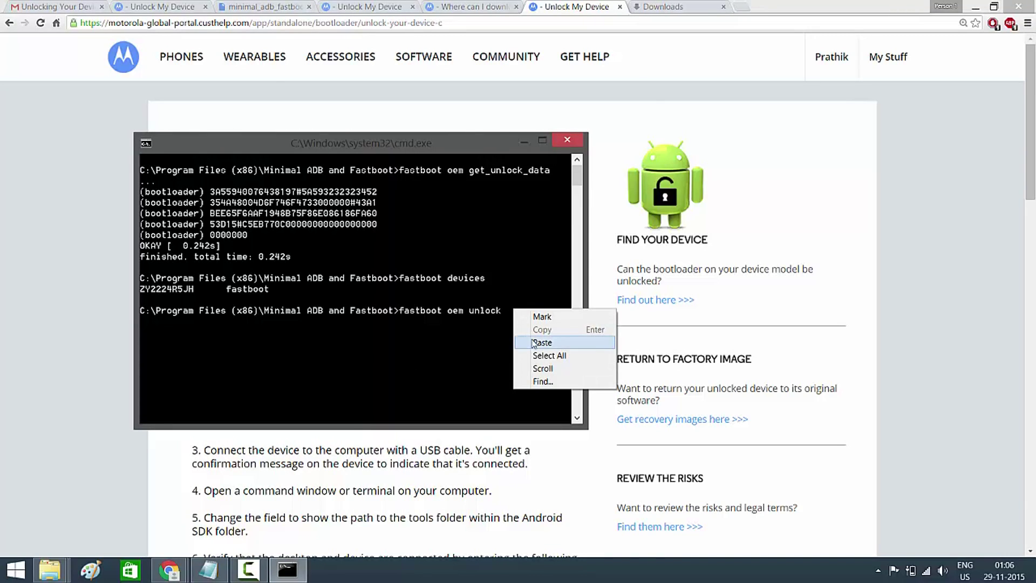
left_click(532, 342)
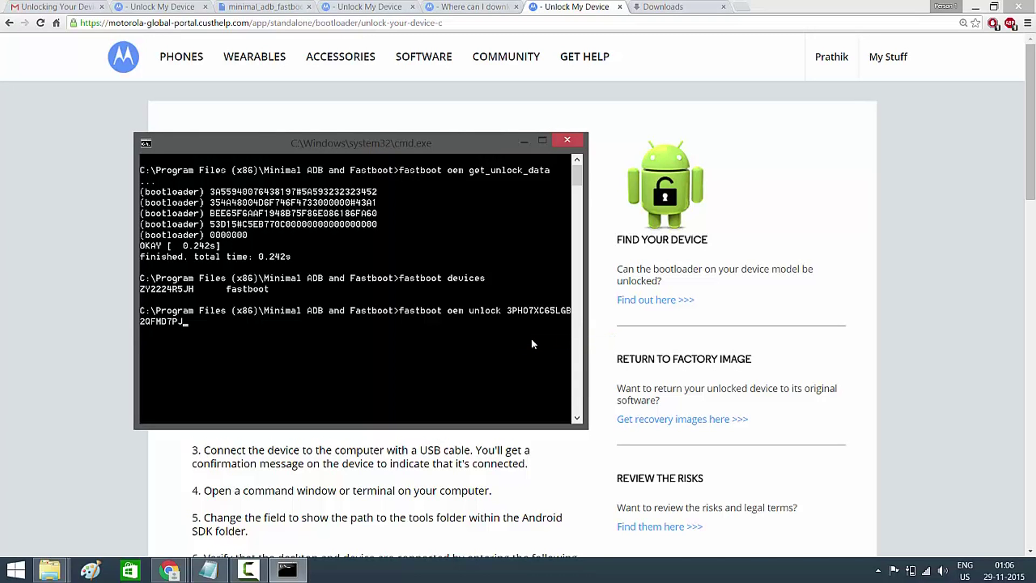
key("Return")
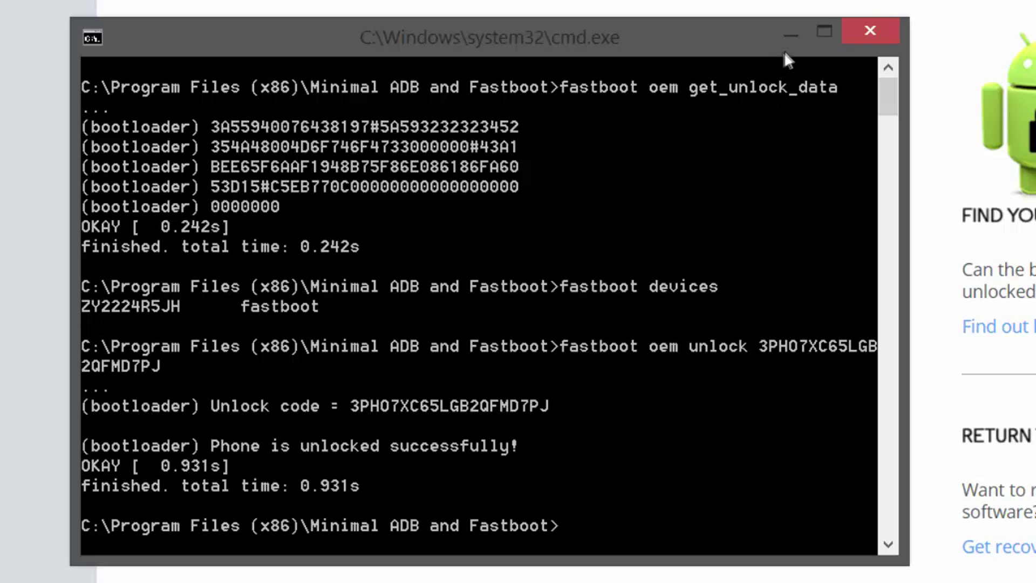
left_click(780, 29)
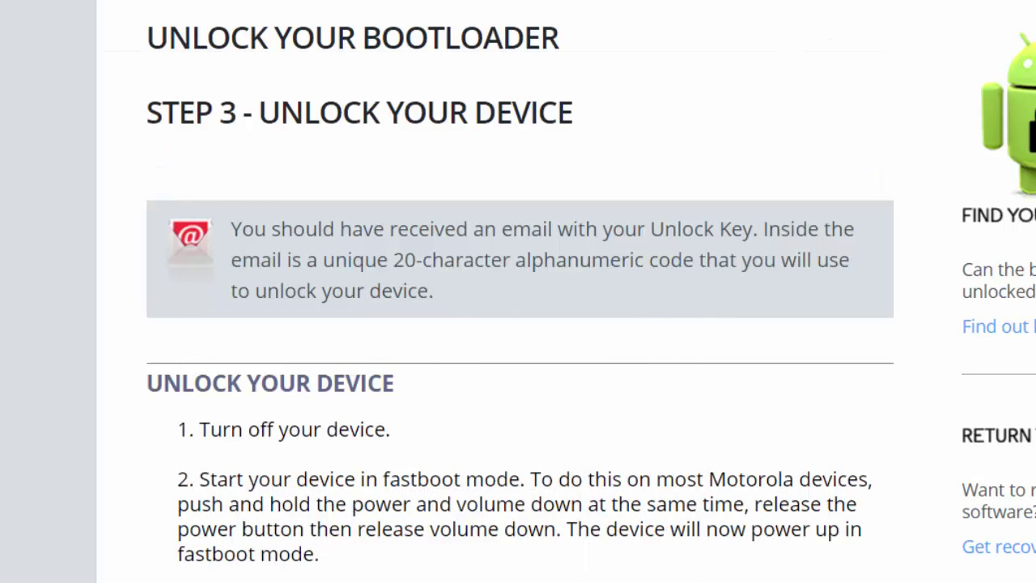